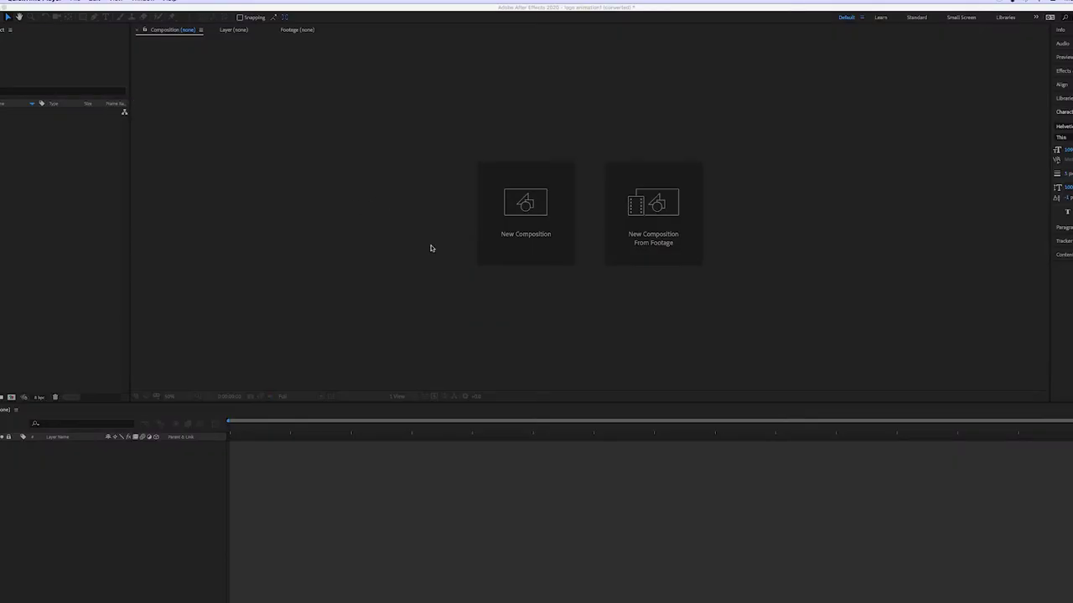
- Create Comp 1 from the HDTV 1080 25 preset with a Deep Blue background and 0:00:10:00 duration
left_click(537, 203)
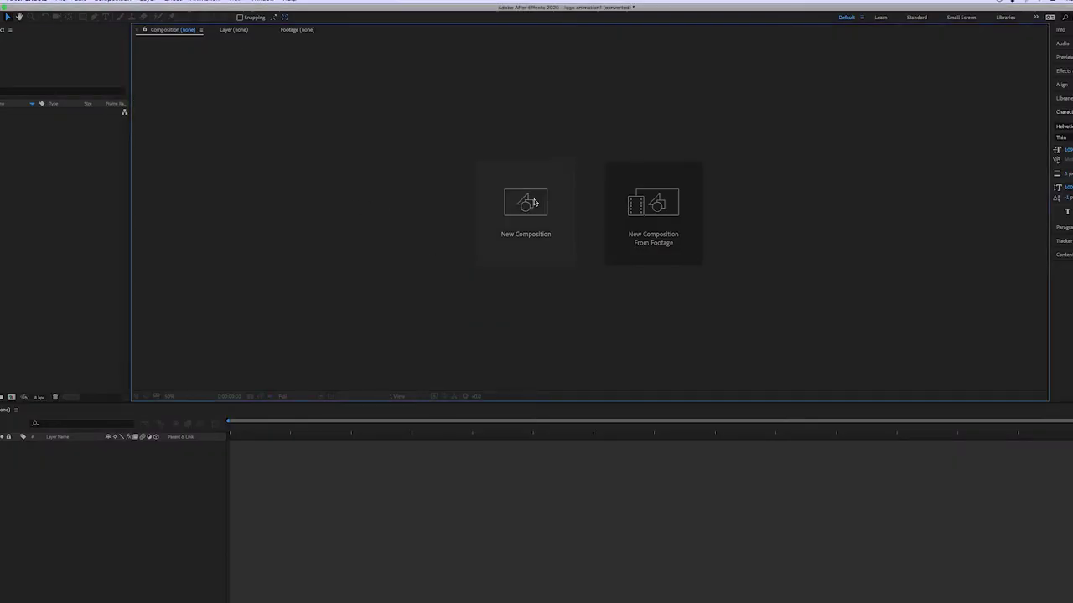
left_click(509, 235)
key("Tab")
key("Tab")
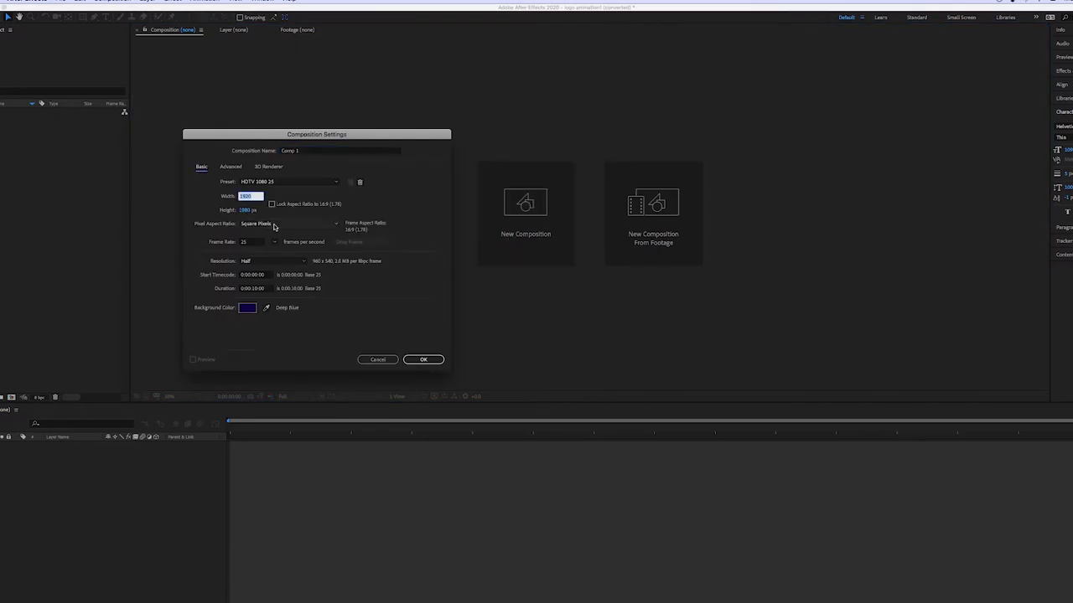
left_click(250, 312)
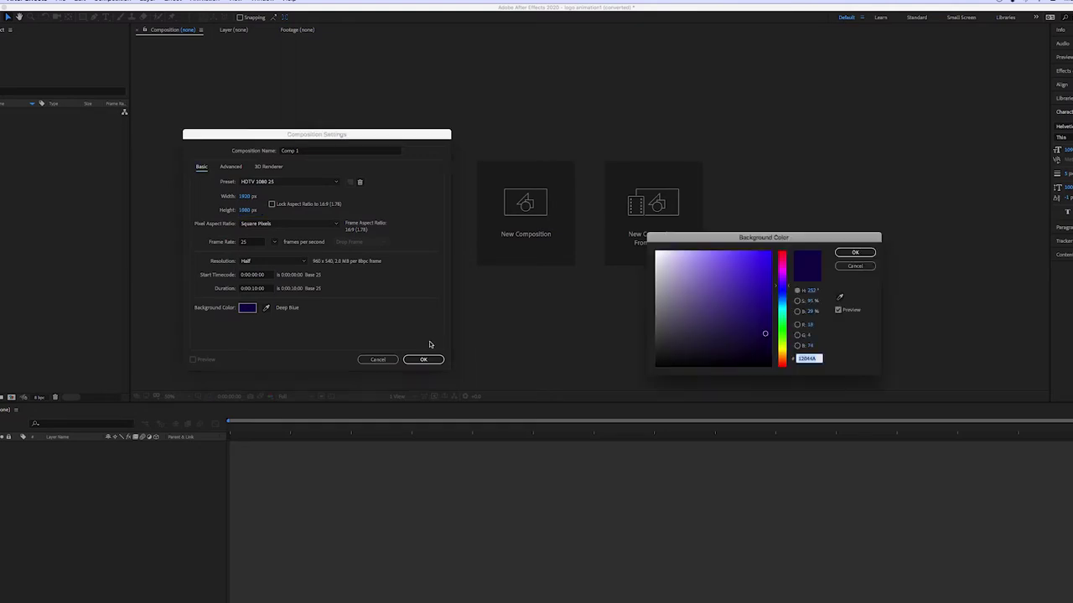
left_click(855, 252)
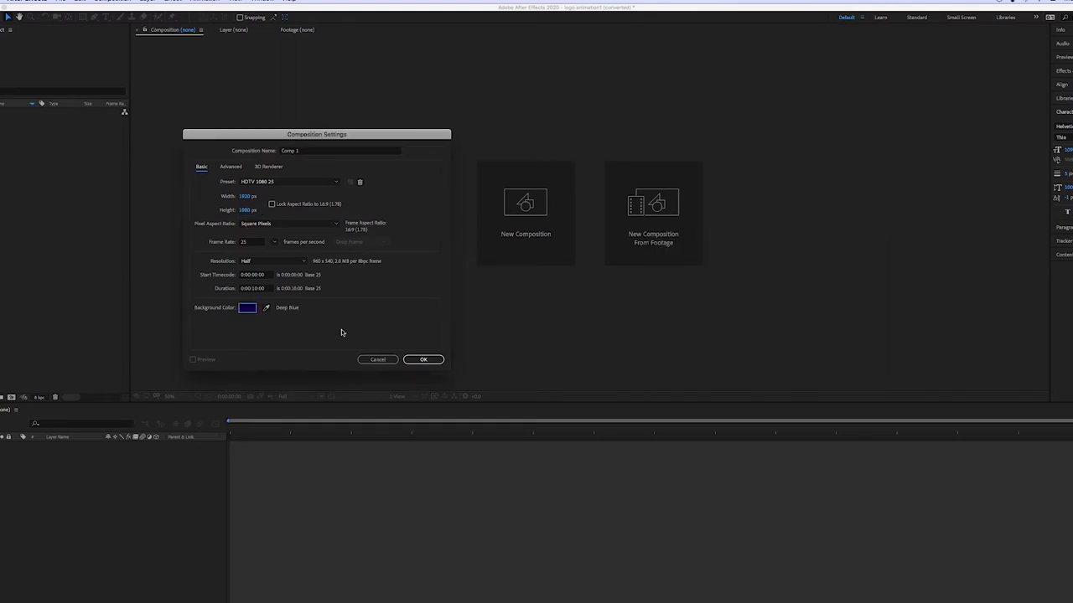
left_click(255, 289)
left_click(415, 359)
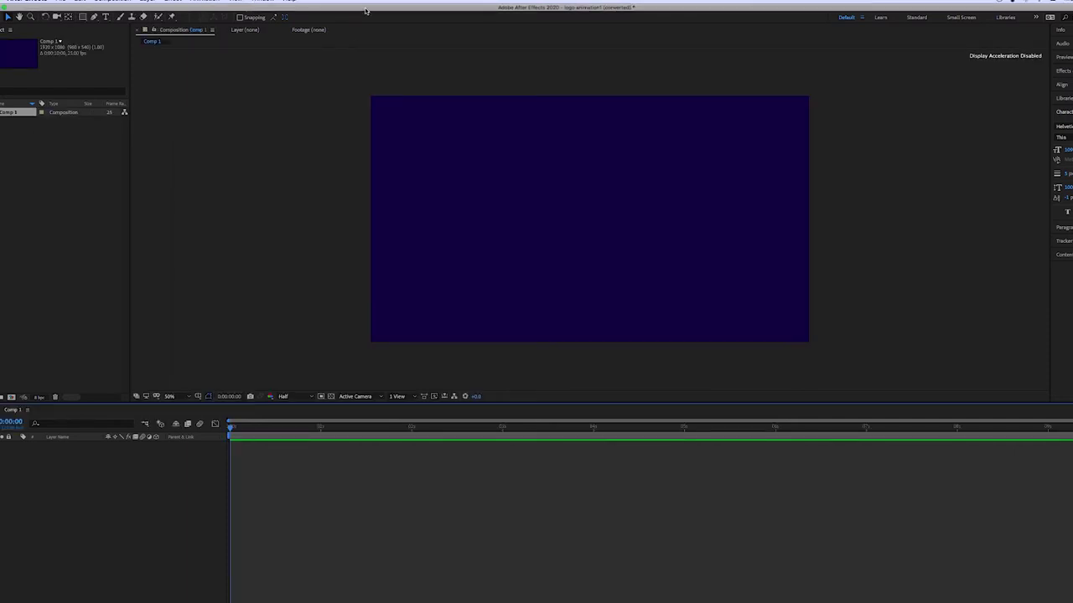
- Import bce logo.ai and rolling ball.mp3 into the project and add both as layers in Comp 1
left_click_drag(365, 11, 363, 60)
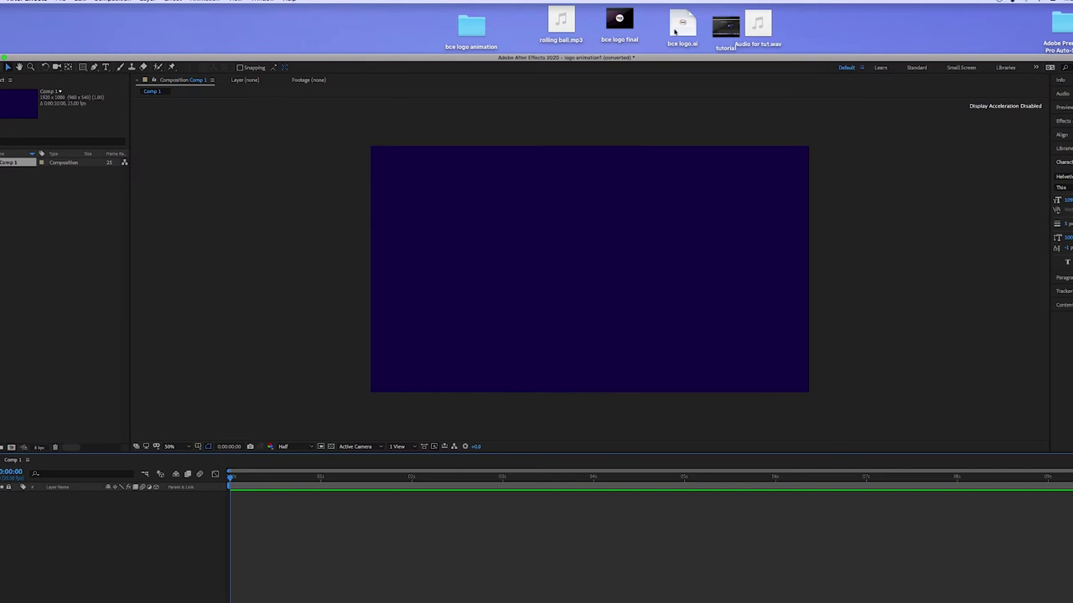
left_click_drag(676, 32, 45, 203)
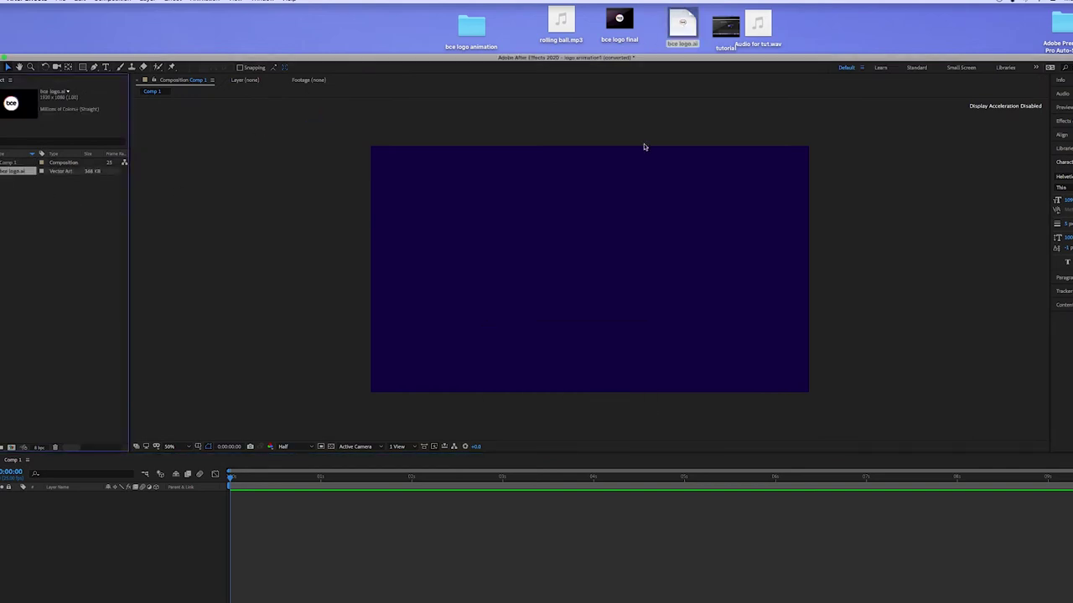
left_click_drag(561, 23, 62, 213)
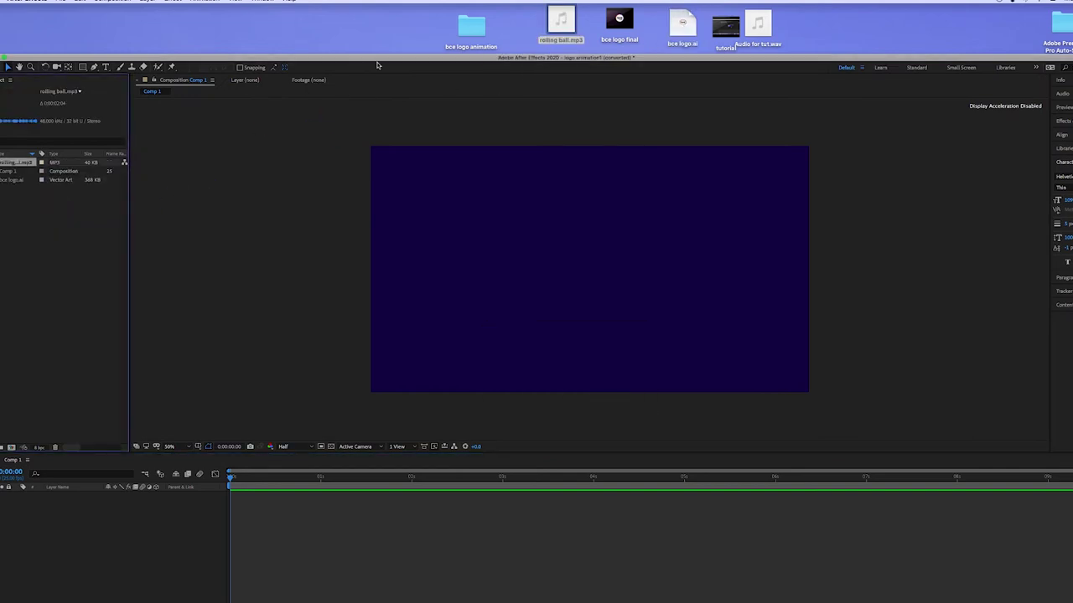
left_click_drag(379, 61, 381, 19)
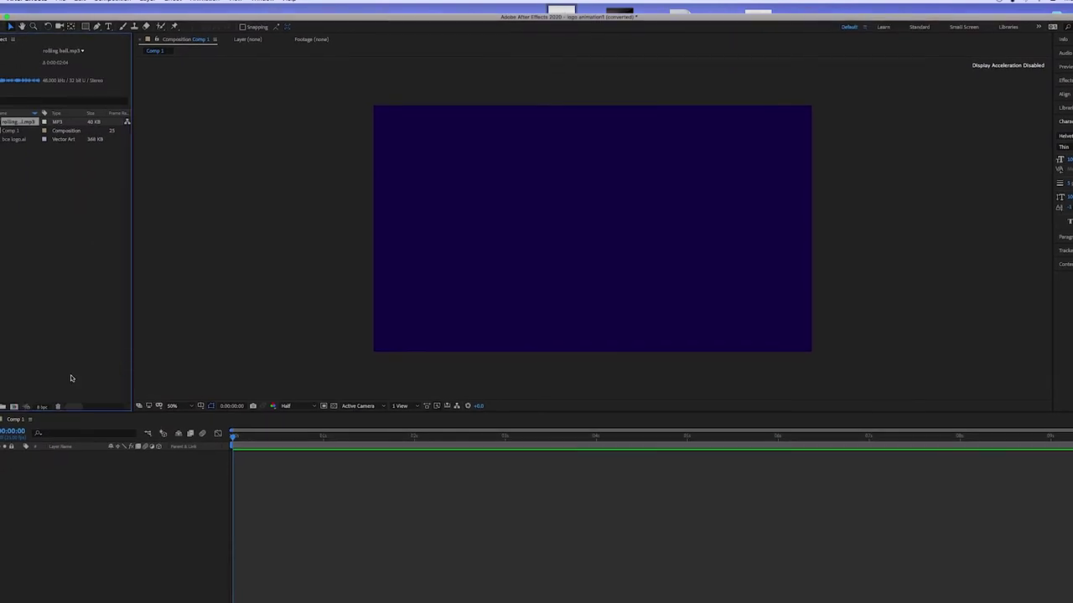
left_click_drag(18, 140, 55, 460)
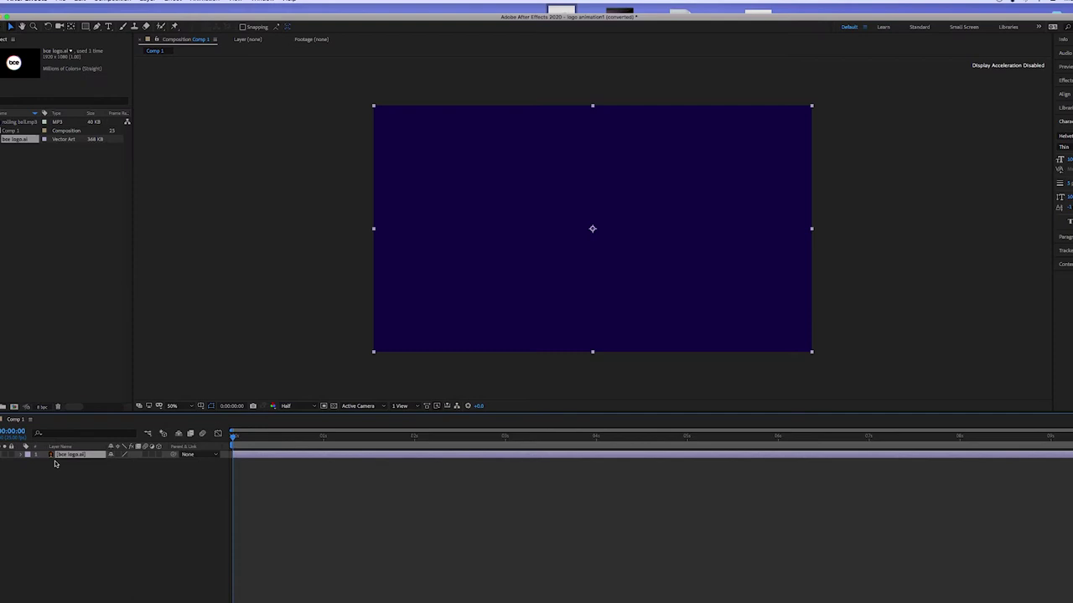
left_click_drag(18, 126, 119, 478)
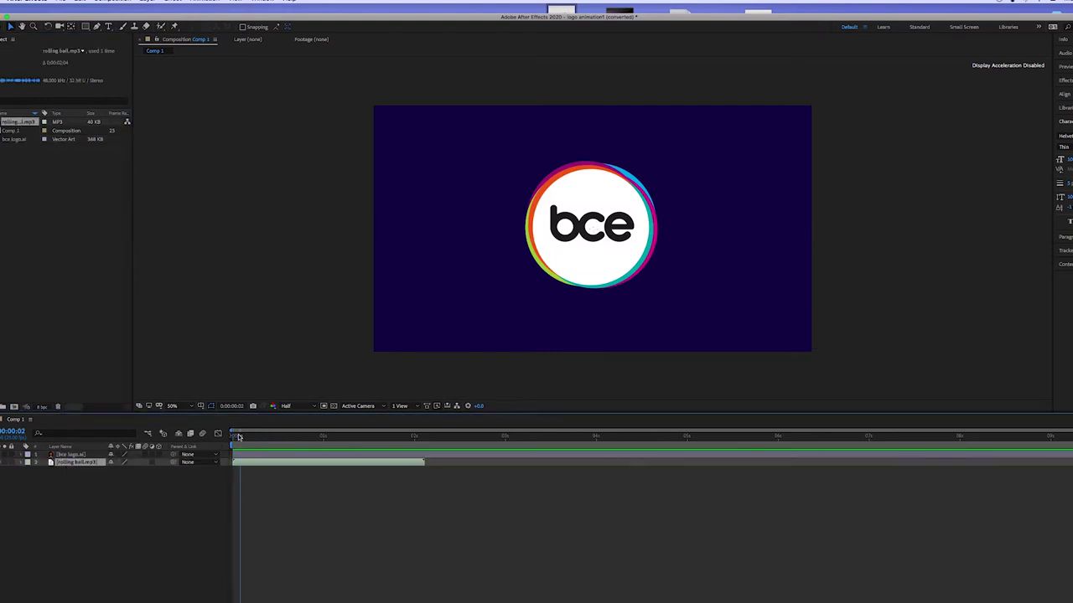
- Keyframe the logo's Position from off-screen left (-264, 540) to the centre (960, 540)
left_click(77, 455)
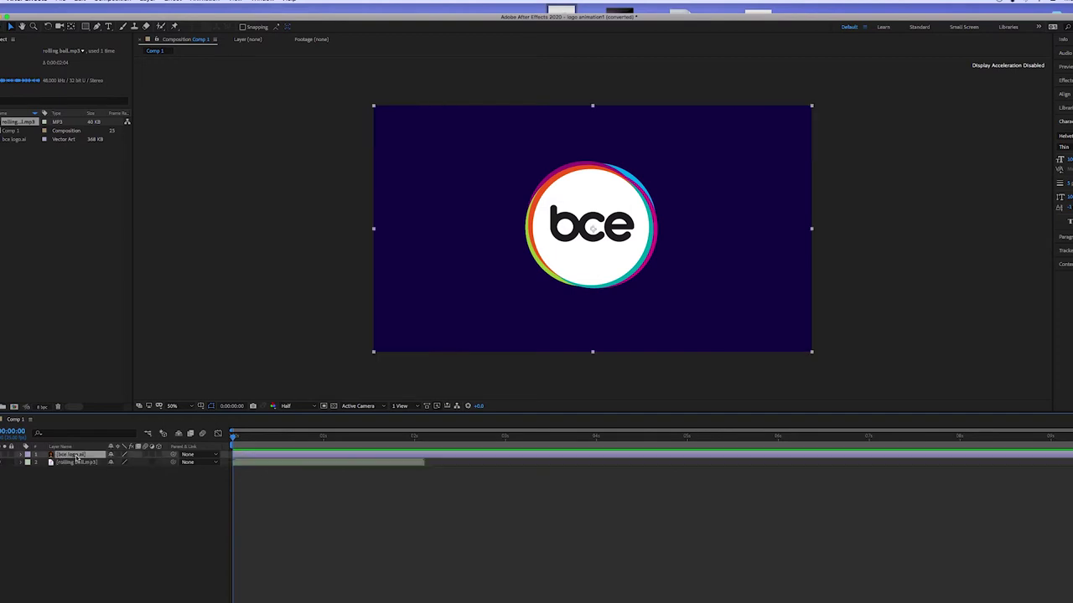
key("p")
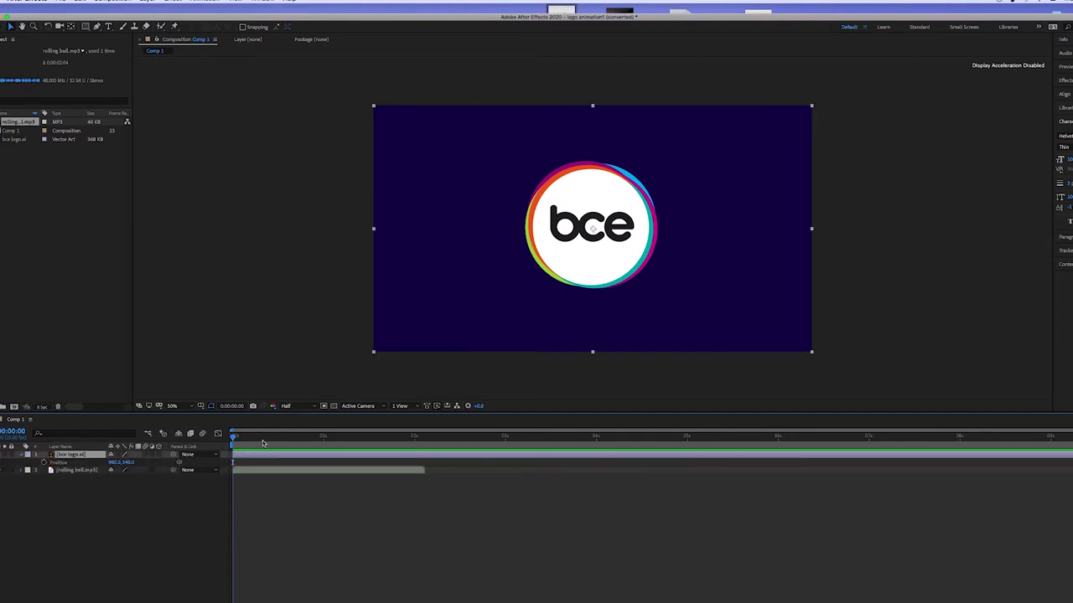
left_click_drag(242, 438, 298, 437)
left_click(44, 463)
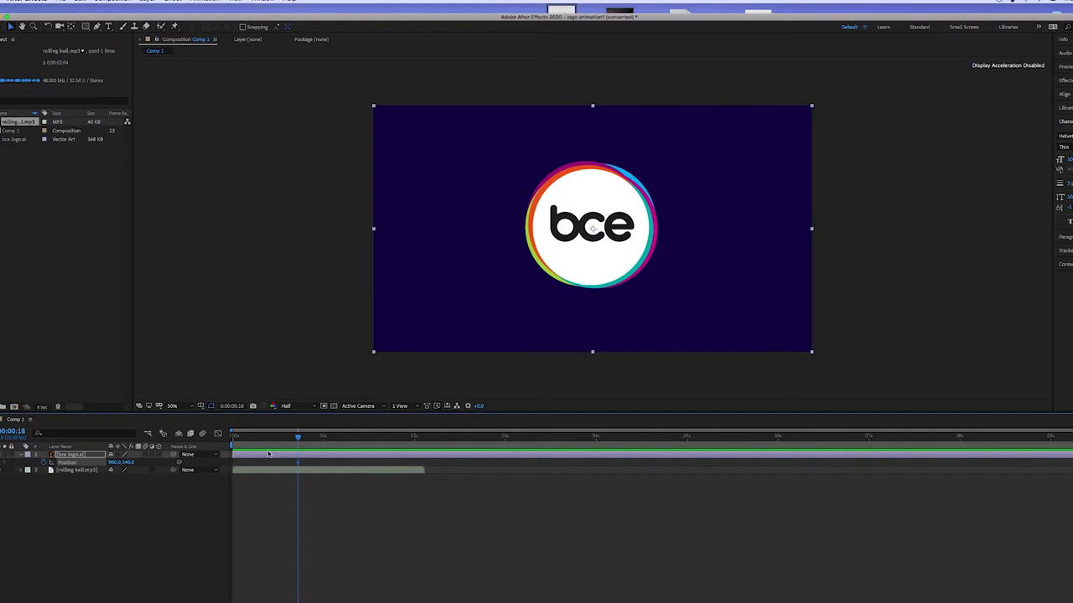
left_click_drag(298, 437, 274, 438)
left_click_drag(592, 228, 307, 230)
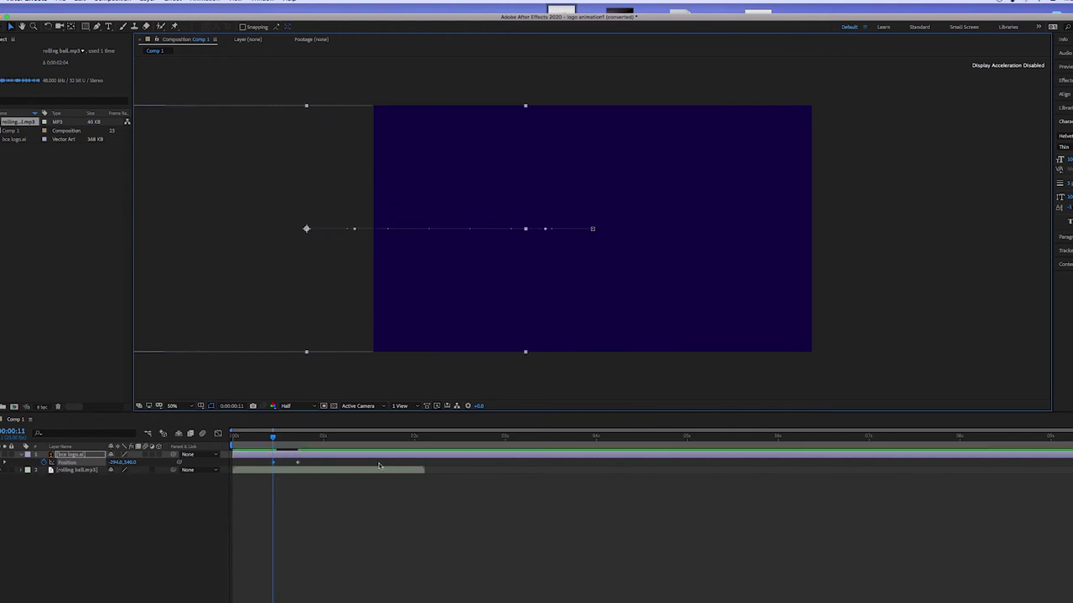
- Shift the centre Position keyframe later in time and scrub to review the slide-in
left_click_drag(272, 437, 300, 438)
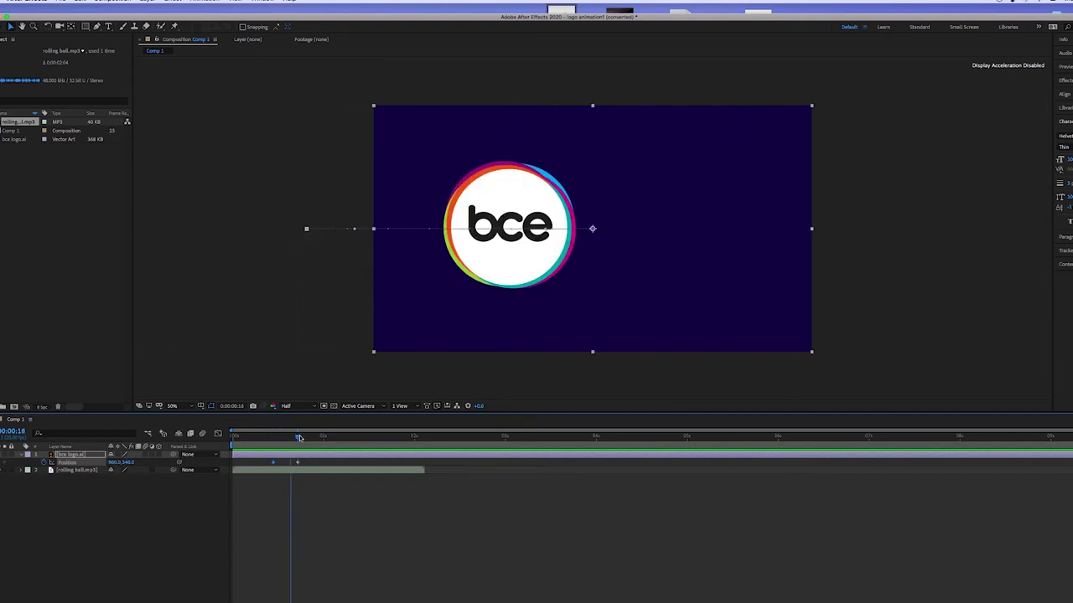
left_click(265, 464)
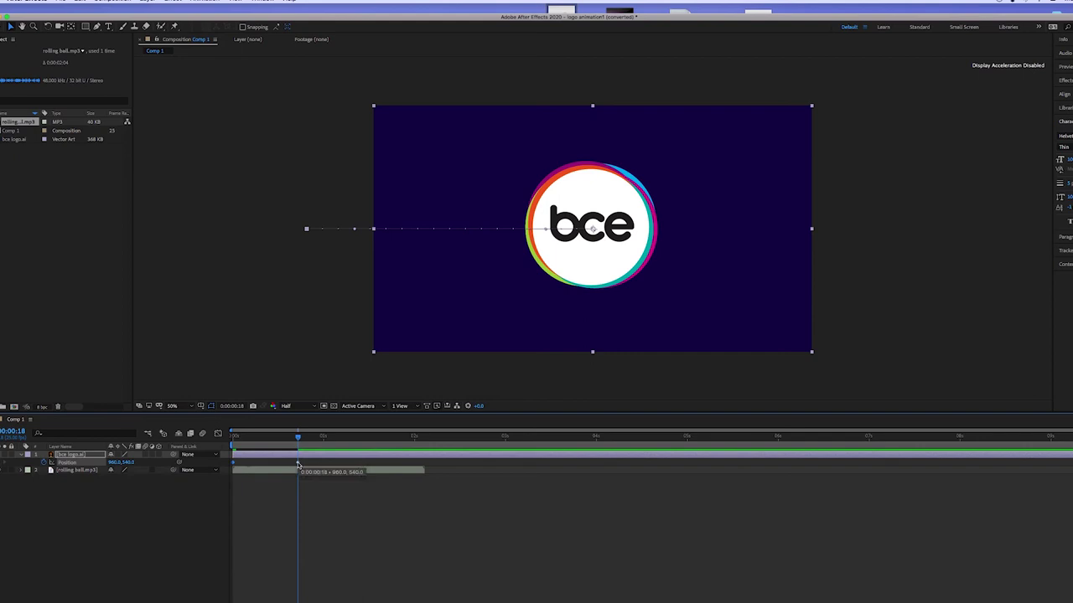
left_click_drag(297, 464, 421, 463)
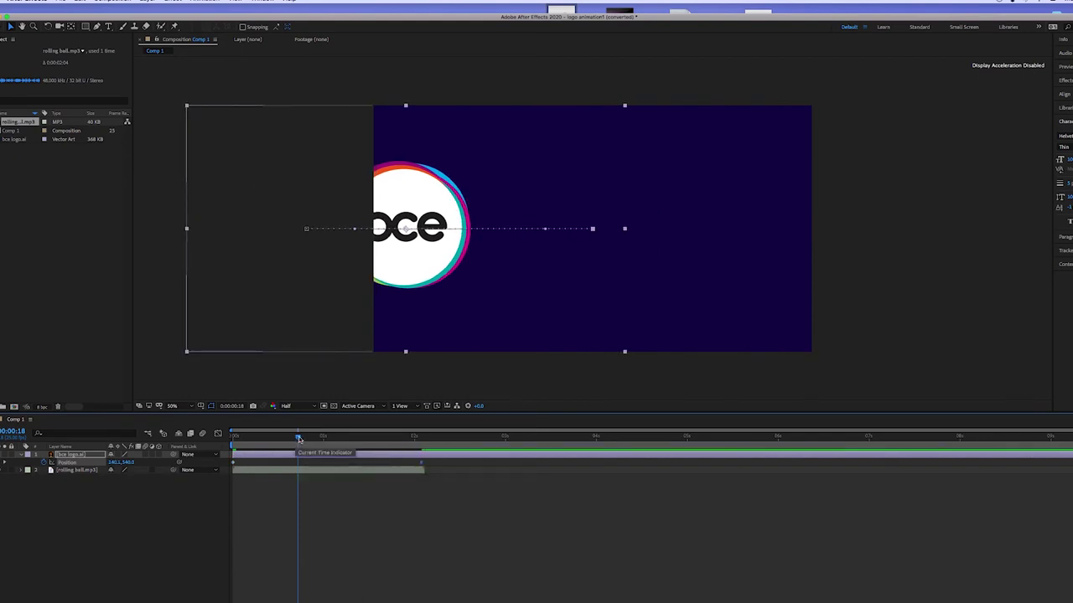
left_click_drag(299, 439, 233, 437)
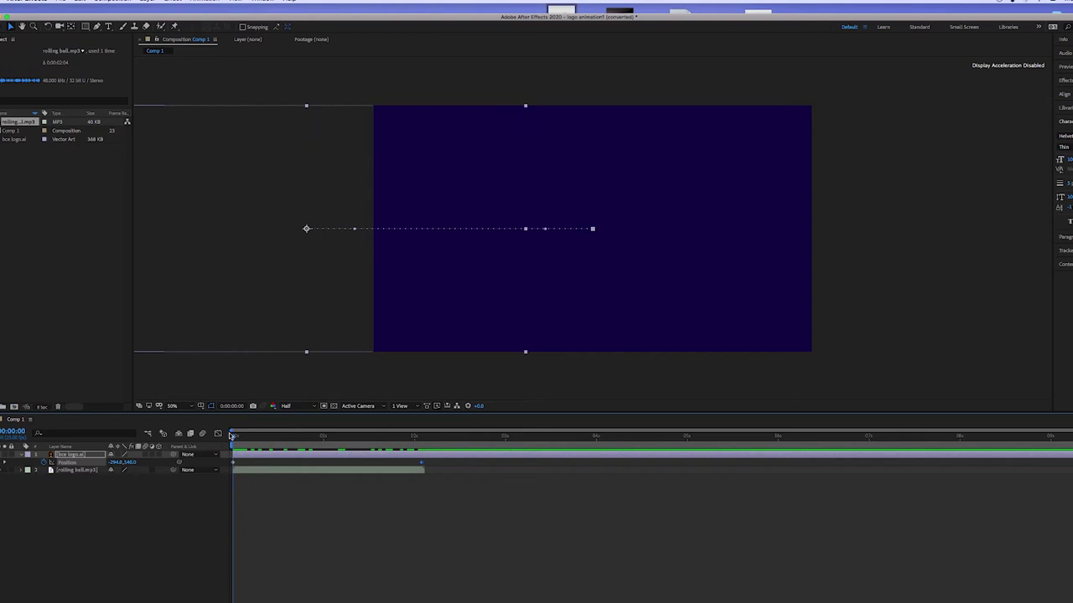
key("space")
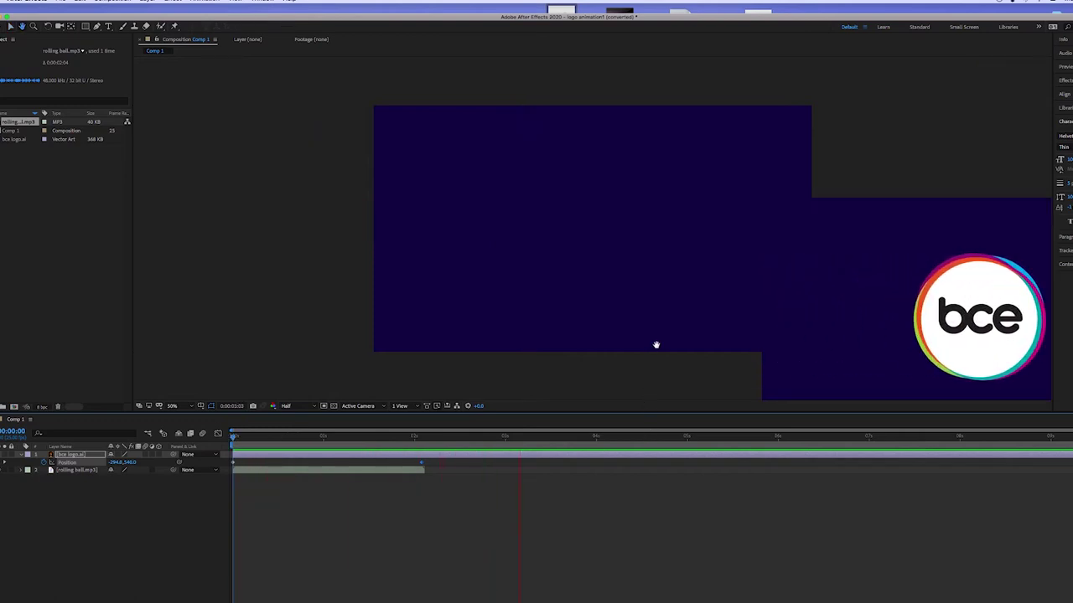
key("space")
left_click_drag(641, 348, 455, 282)
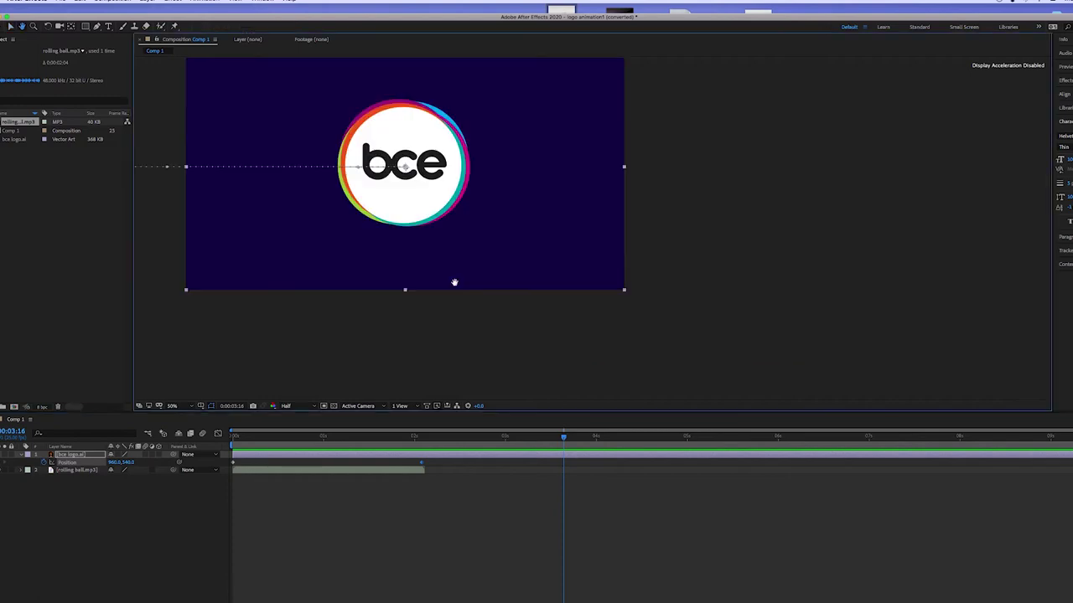
left_click_drag(564, 442, 181, 419)
key("space")
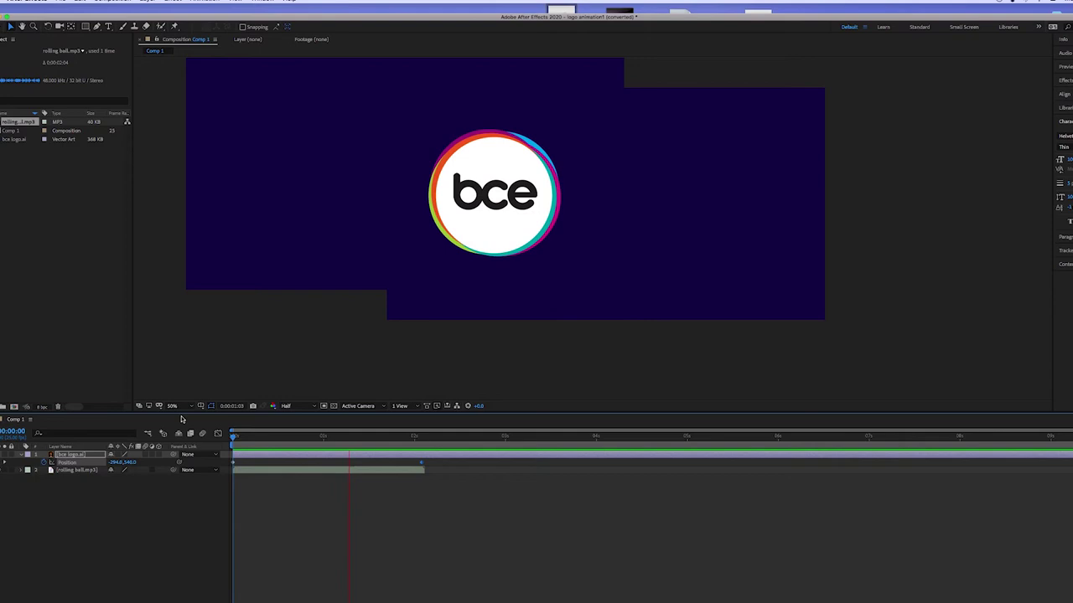
key("space")
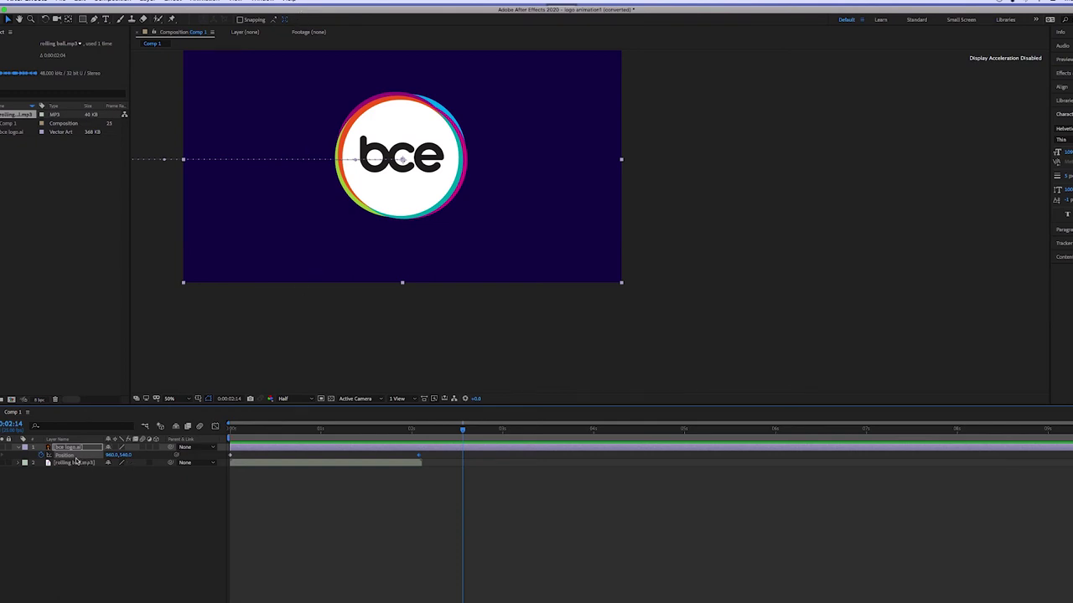
- Keyframe the logo's Rotation from frame 0 to one full turn (1x+0.0°) at centre, then preview
key("r")
left_click(63, 457)
left_click_drag(467, 433, 211, 425)
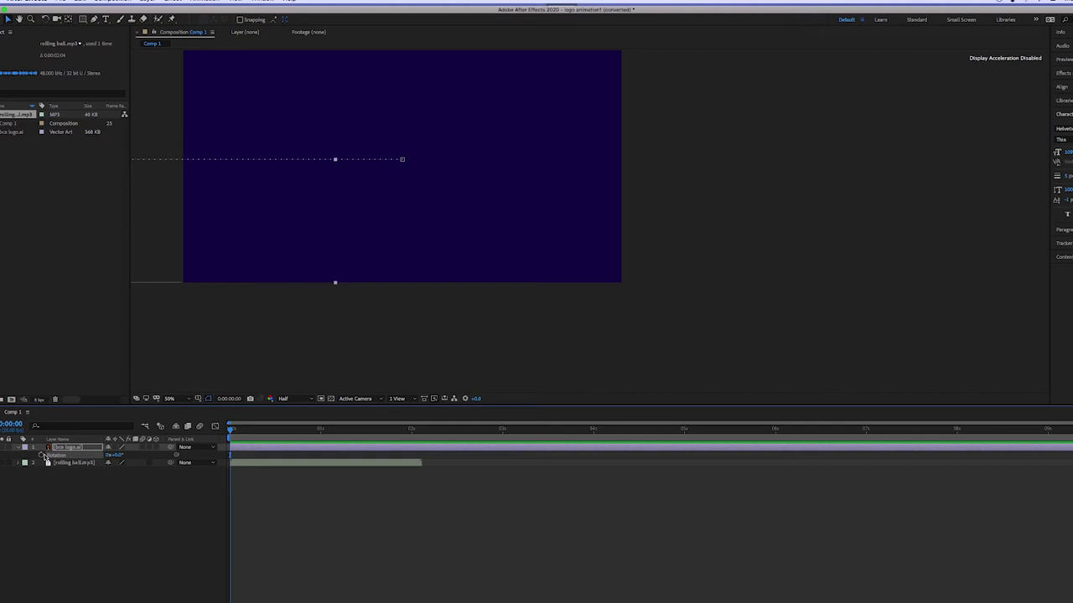
left_click(42, 455)
left_click_drag(232, 430, 423, 431)
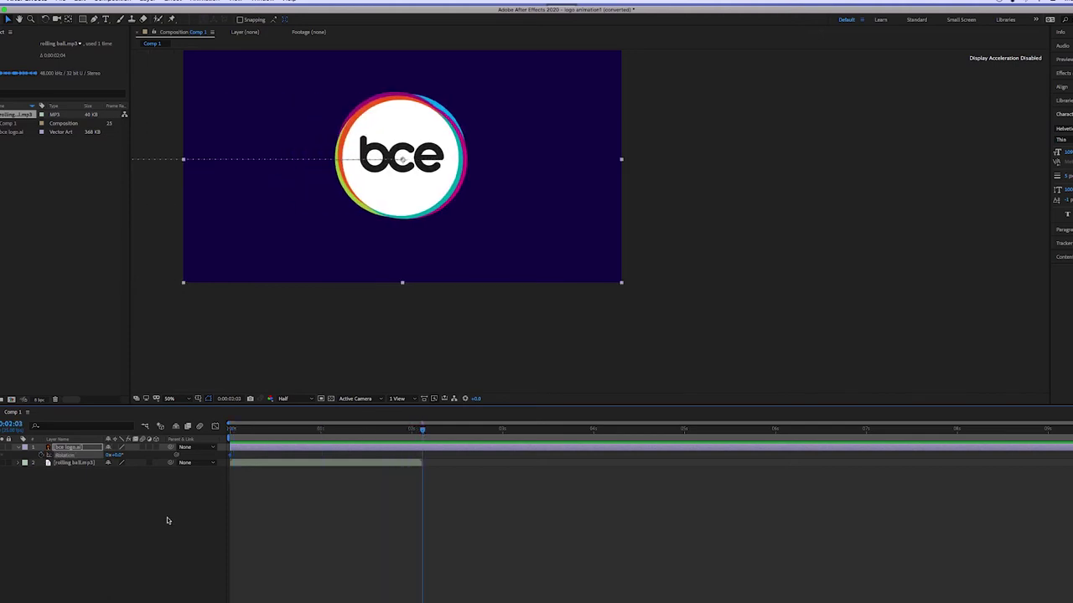
left_click(110, 455)
key("Return")
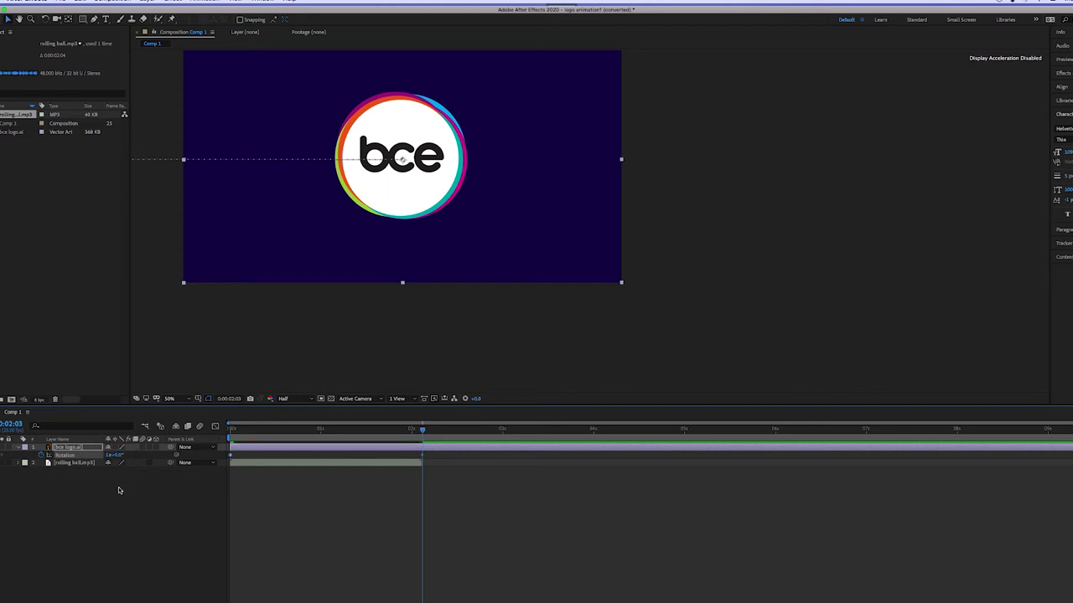
left_click_drag(423, 431, 230, 429)
key("space")
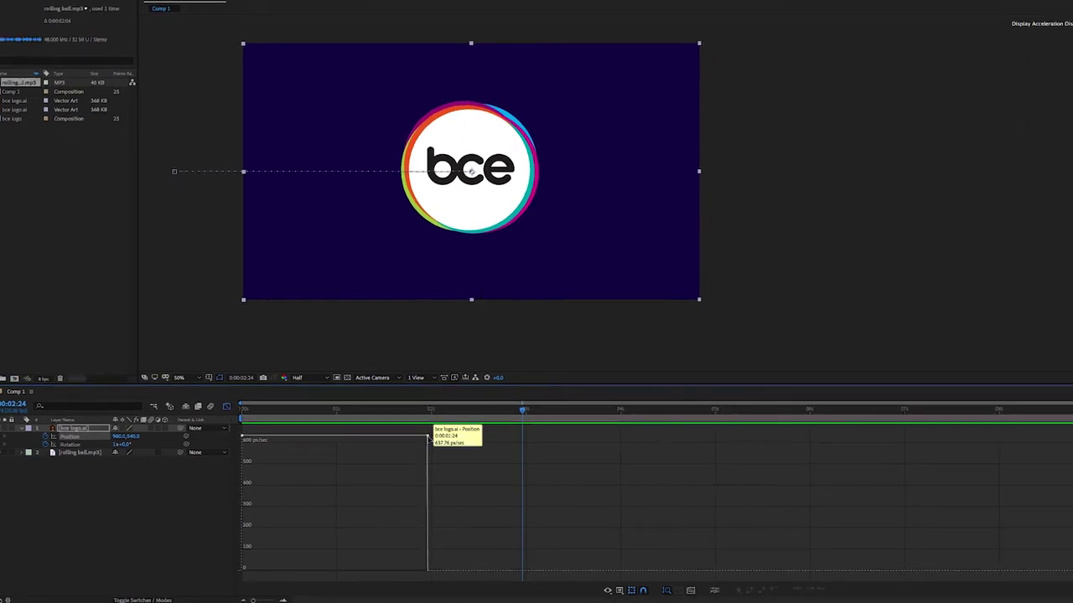
- In the speed graph, lower both Position keyframe speeds and stretch their influences into a mid-roll peak
left_click(426, 437)
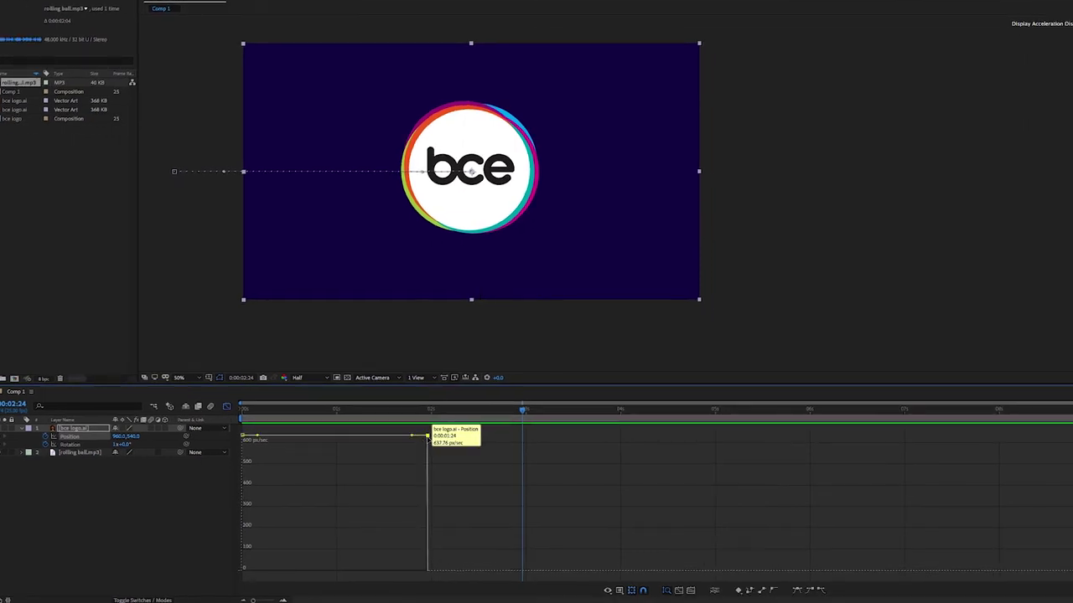
left_click_drag(426, 436, 424, 494)
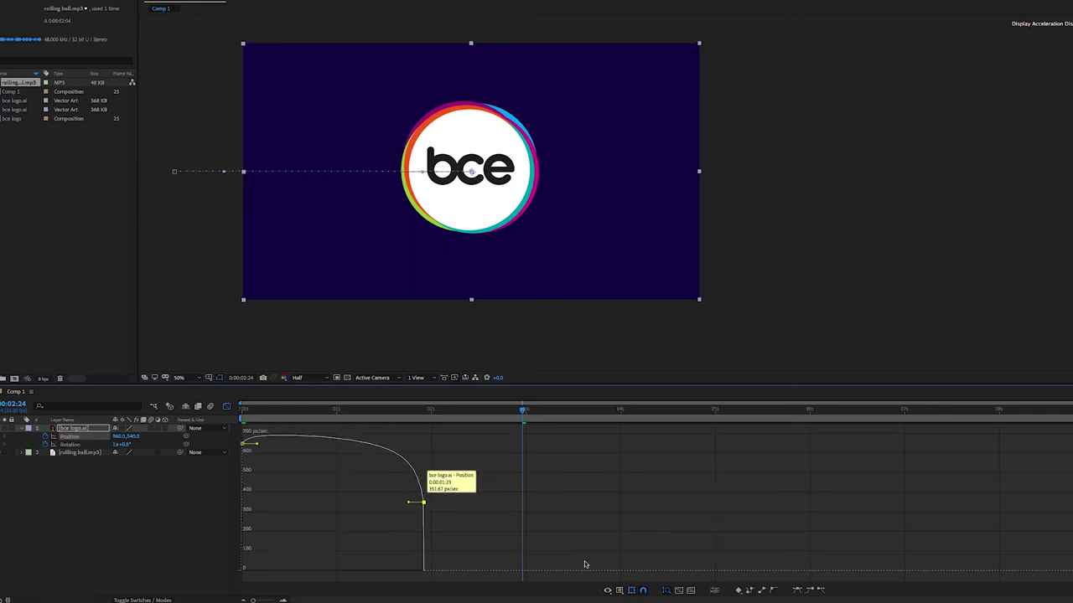
left_click(629, 591)
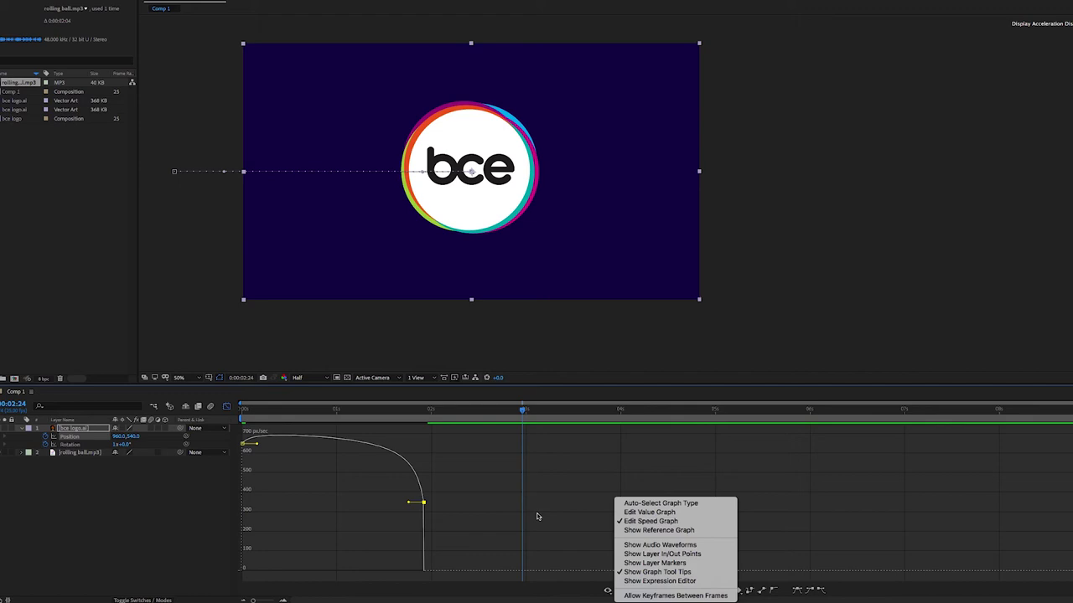
left_click(509, 506)
left_click_drag(243, 445, 305, 529)
left_click_drag(406, 530, 371, 534)
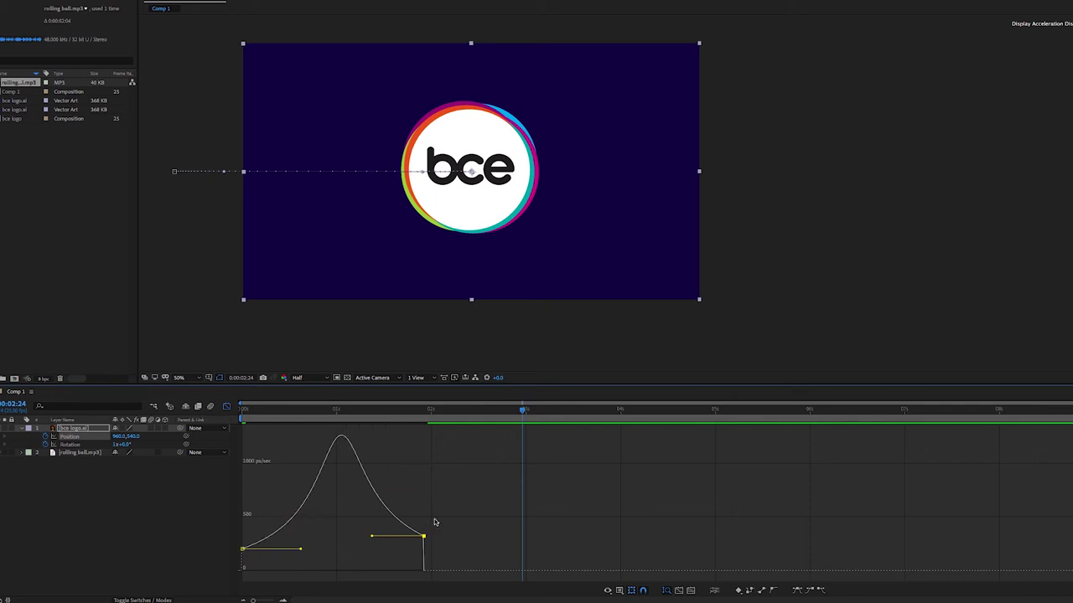
- Undo an accidental keyframe shift and preview the eased roll-in from the start
left_click_drag(238, 557, 440, 527)
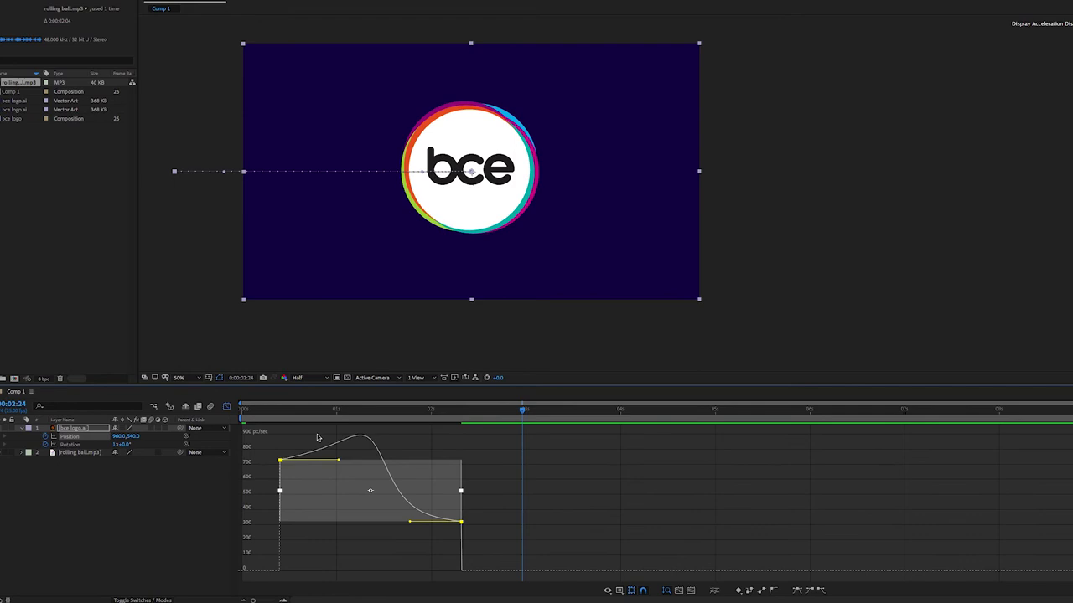
key("ctrl+z")
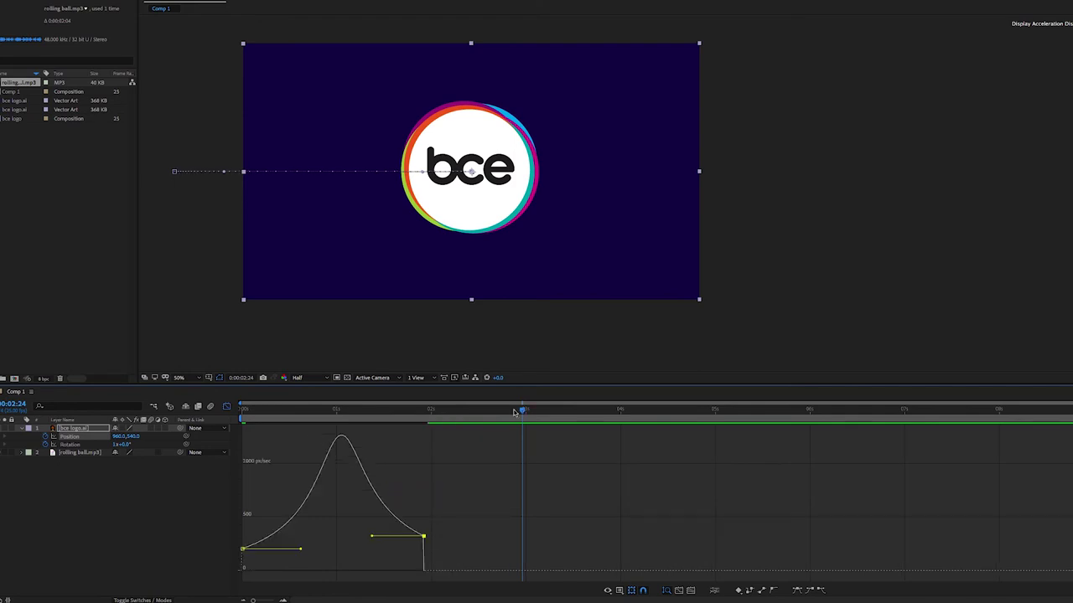
left_click_drag(515, 411, 232, 437)
key("space")
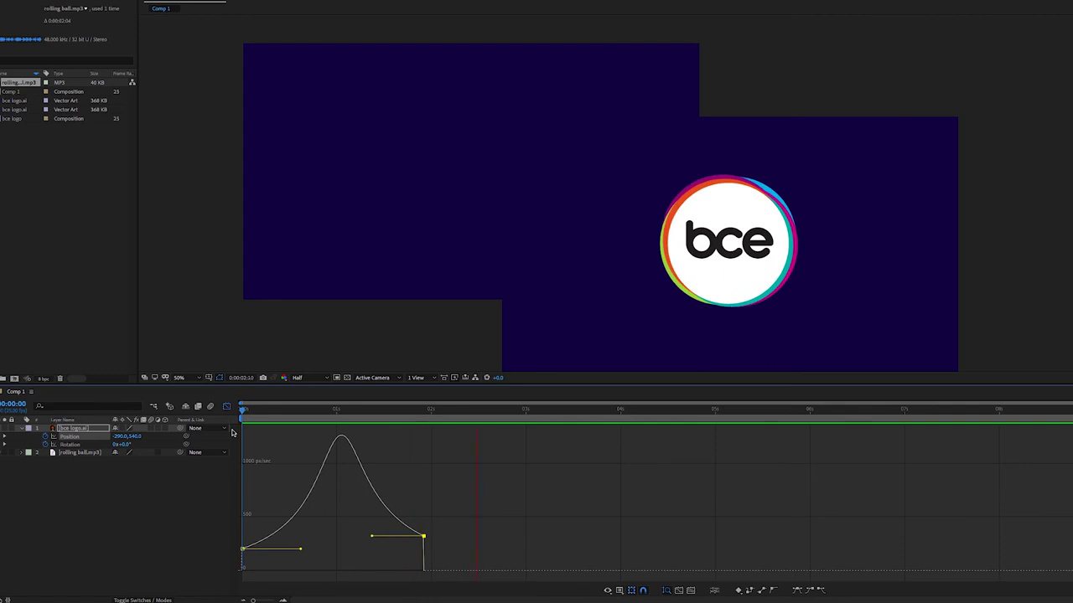
key("space")
- Show Rotation's speed graph and drag both keyframes' influence handles to ease in and out
left_click(83, 445)
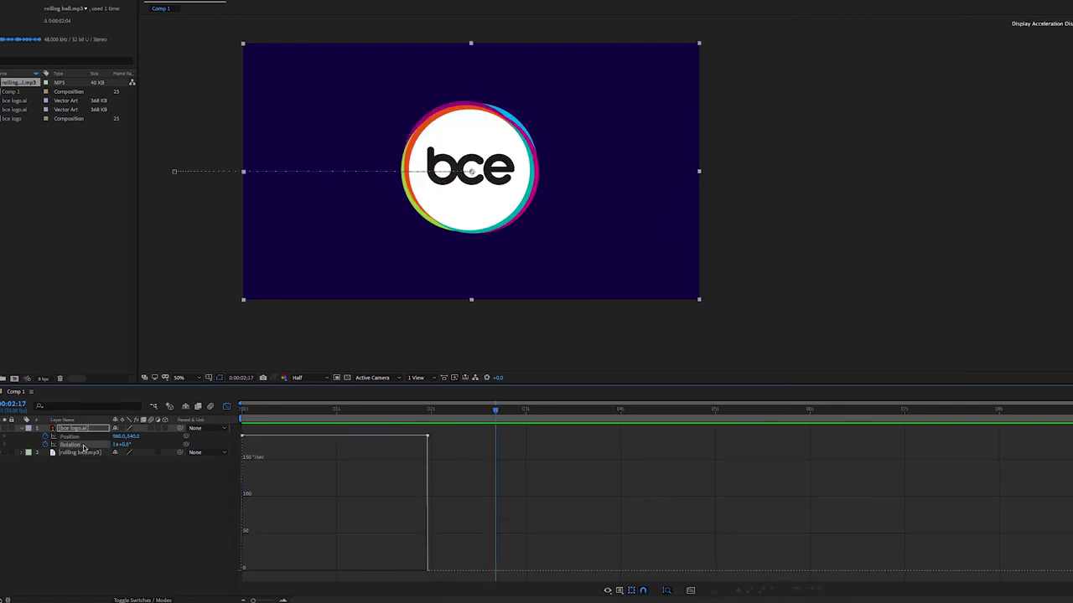
left_click(427, 436)
left_click(619, 592)
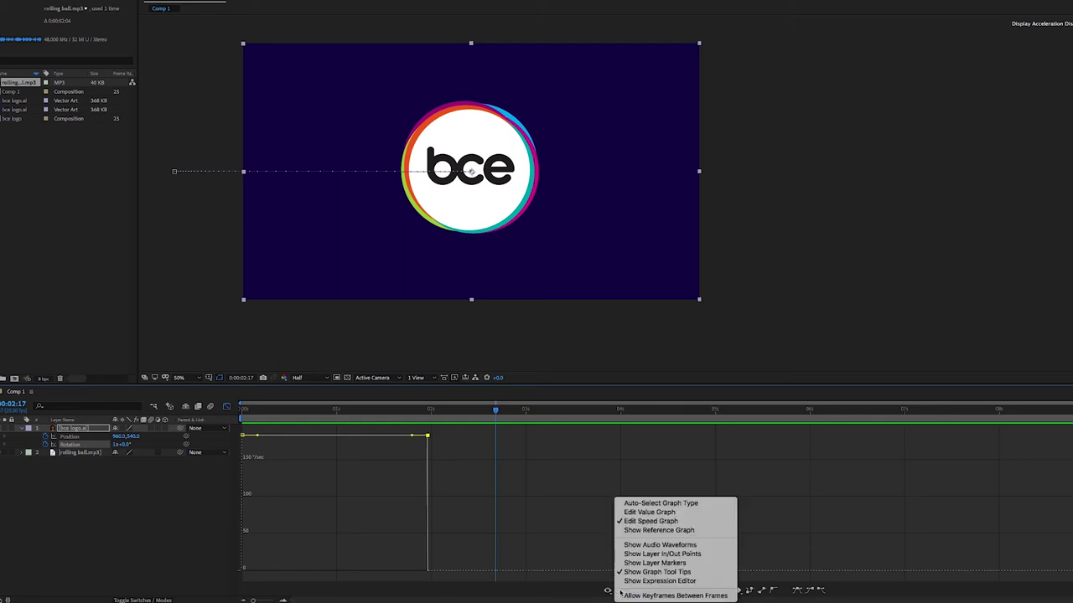
left_click(644, 525)
left_click_drag(411, 437, 366, 488)
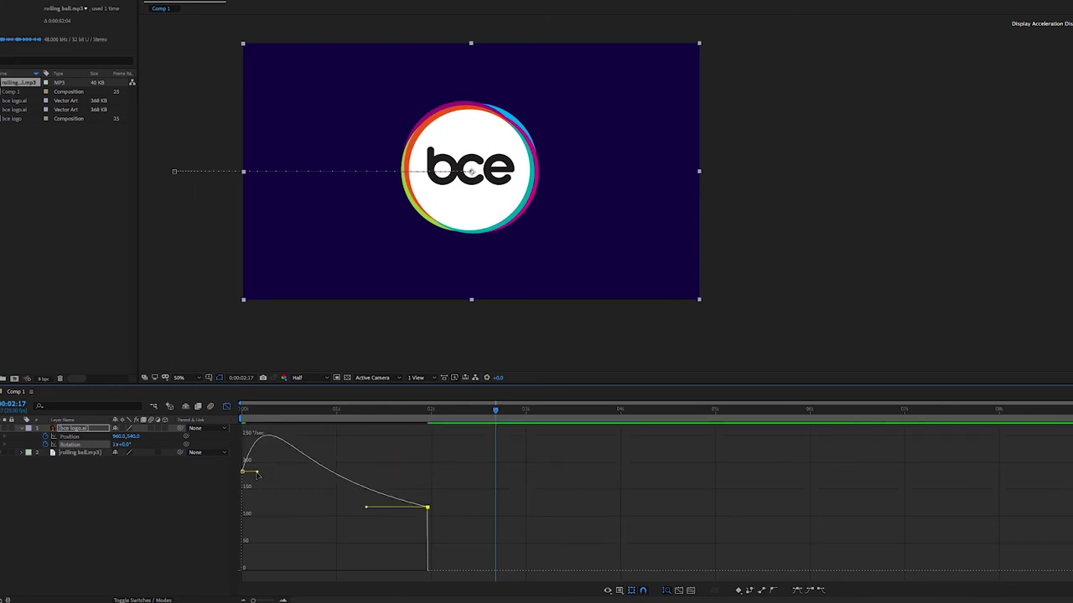
left_click_drag(257, 471, 308, 514)
- Preview the spin, then raise and sharpen the rotation's speed peak
left_click_drag(498, 411, 242, 420)
key("space")
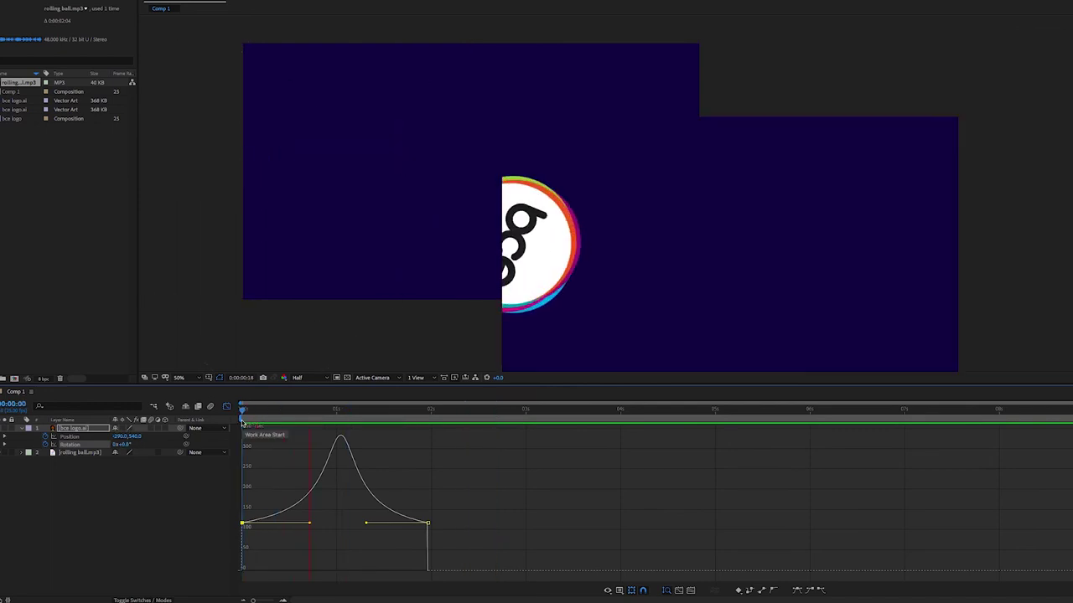
key("space")
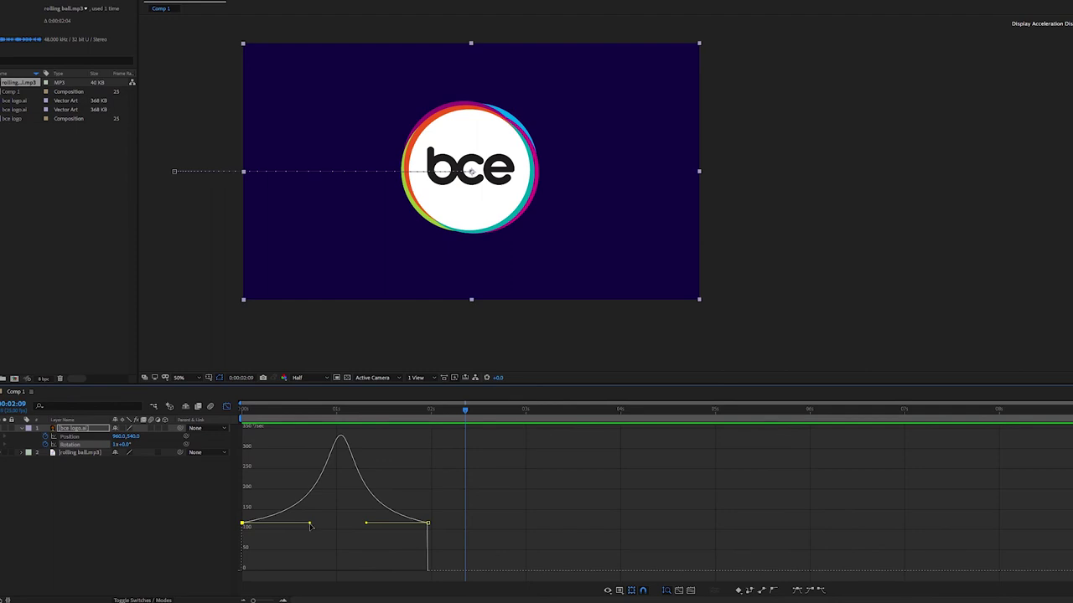
left_click_drag(319, 527, 356, 526)
left_click_drag(373, 411, 240, 409)
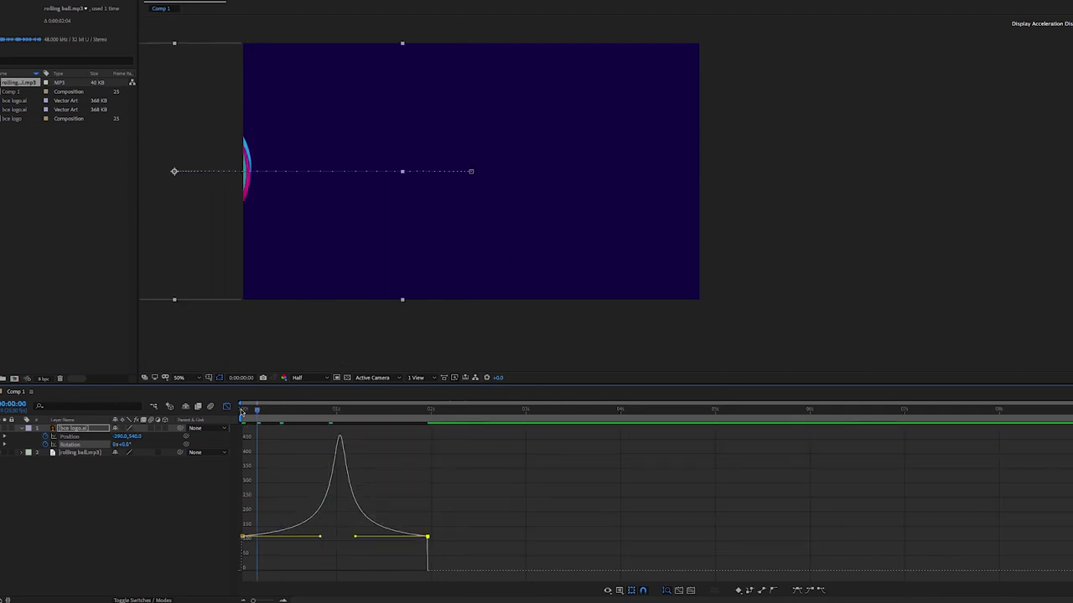
- Adjust the first Position keyframe's speed handle so speed spikes to about 2500 px/sec, and preview
key("space")
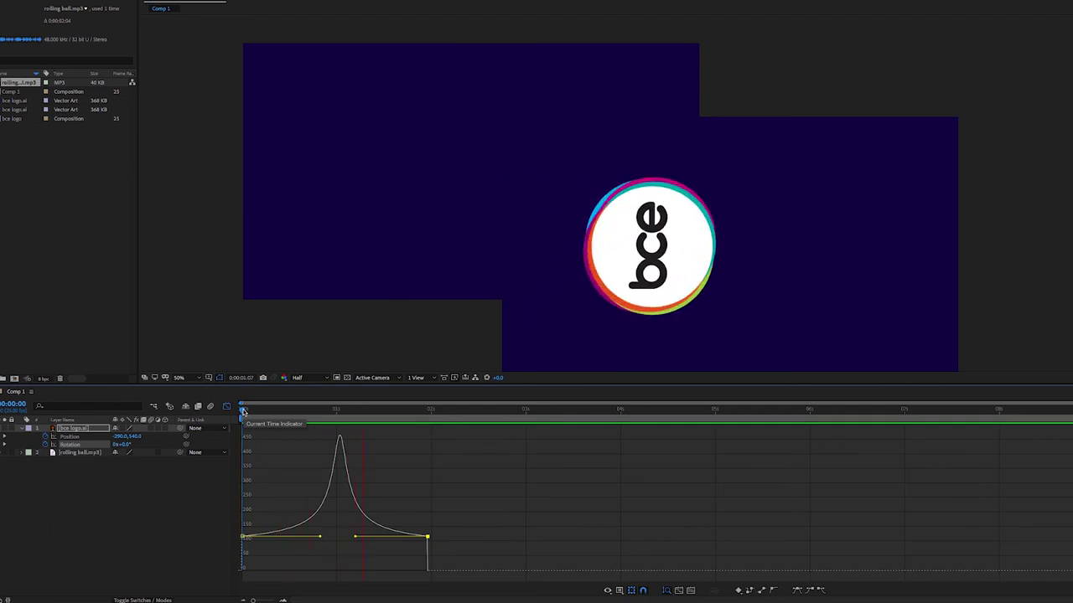
key("space")
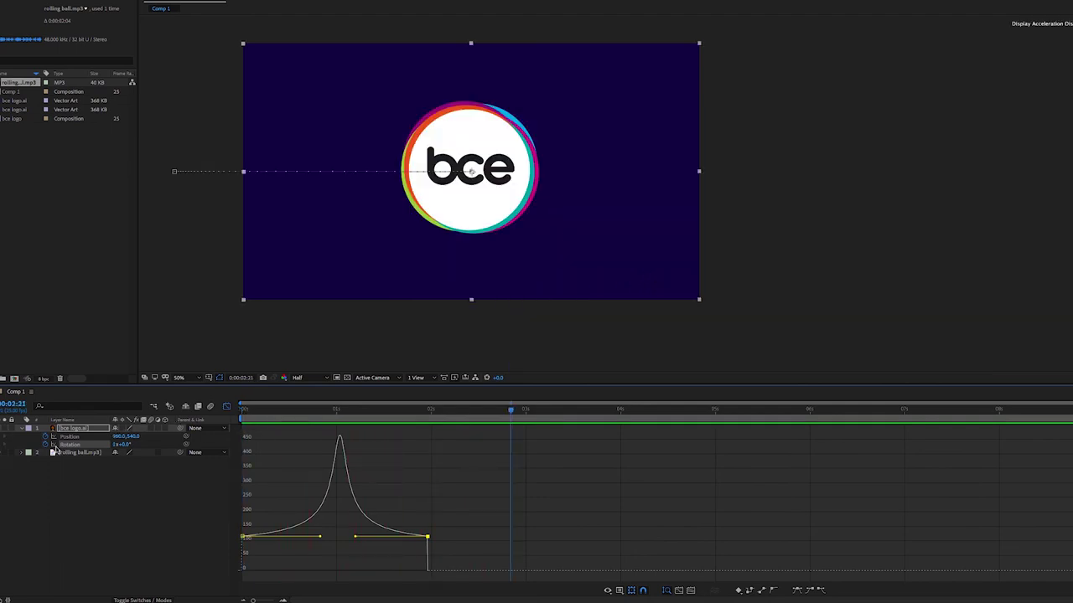
left_click(305, 512)
left_click(417, 545)
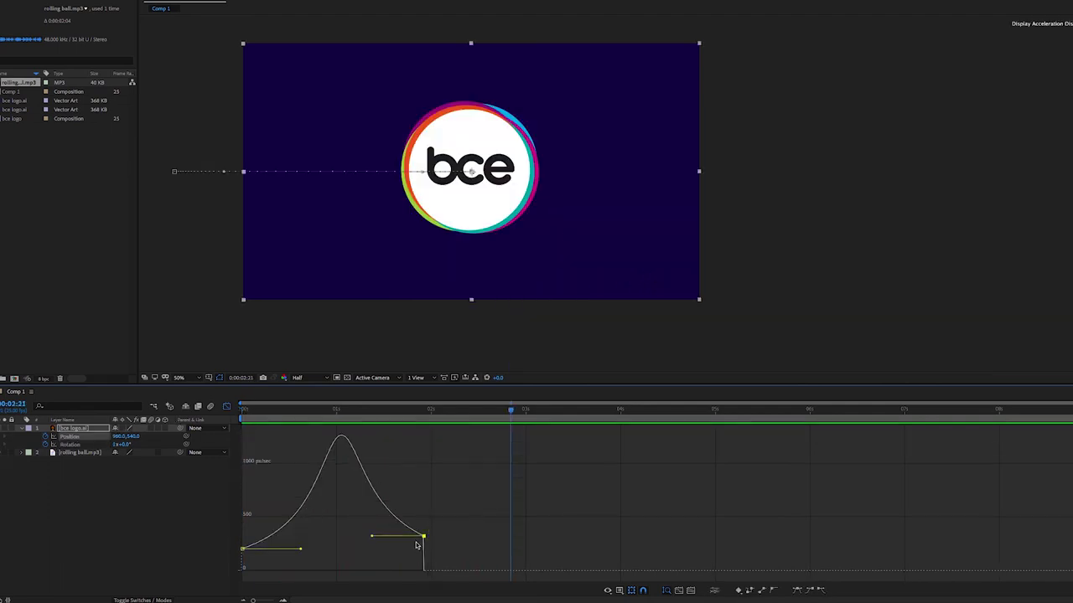
left_click_drag(303, 551, 305, 534)
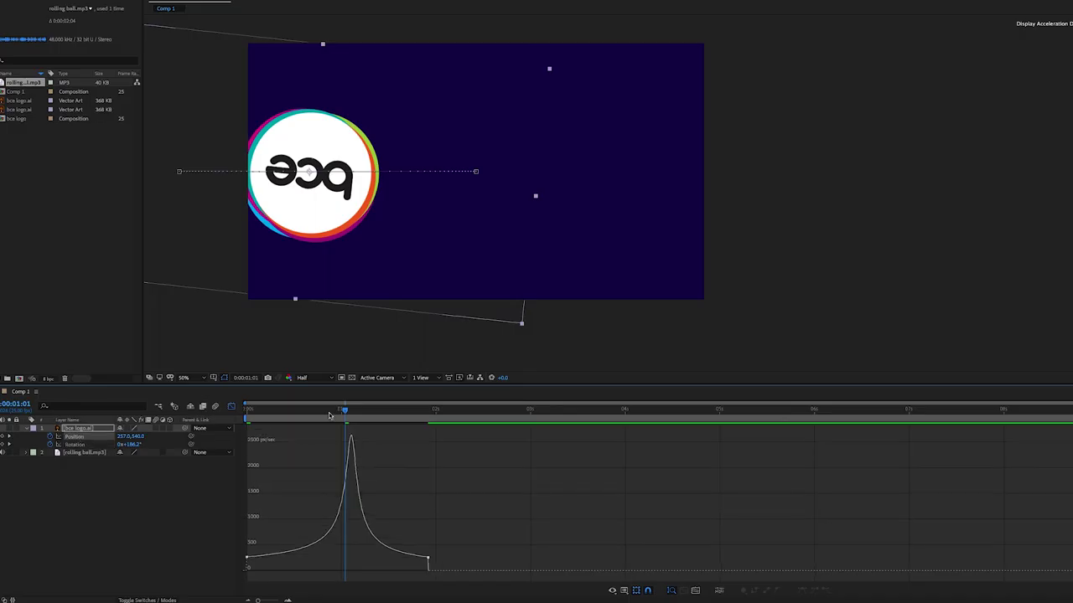
left_click_drag(344, 413, 230, 416)
key("space")
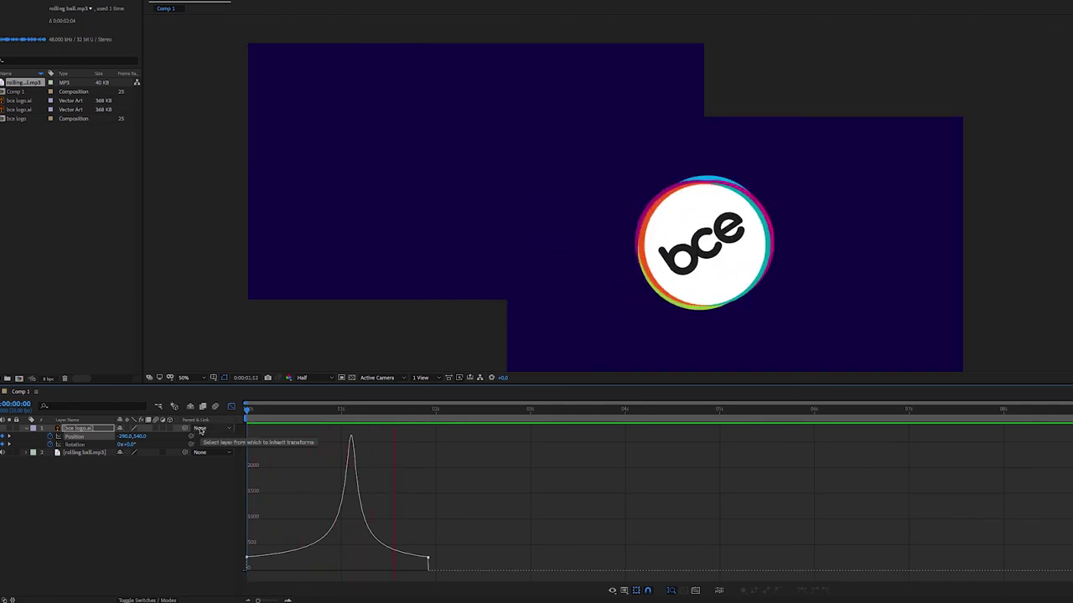
key("space")
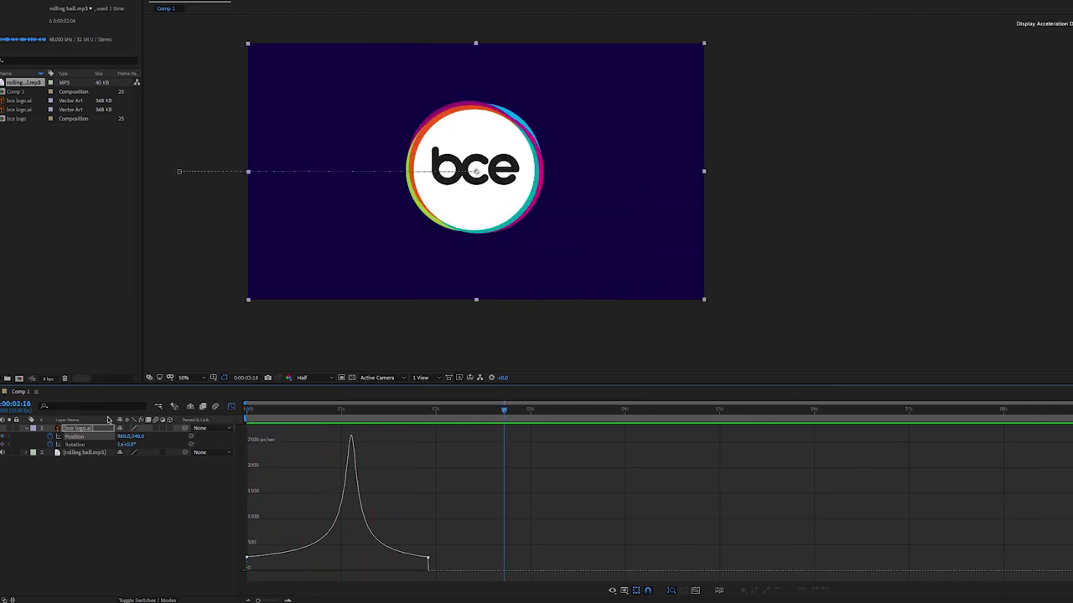
- Back in the keyframe timeline, move the final Position keyframe to 0:00:01:23 and preview the roll-in
left_click(232, 409)
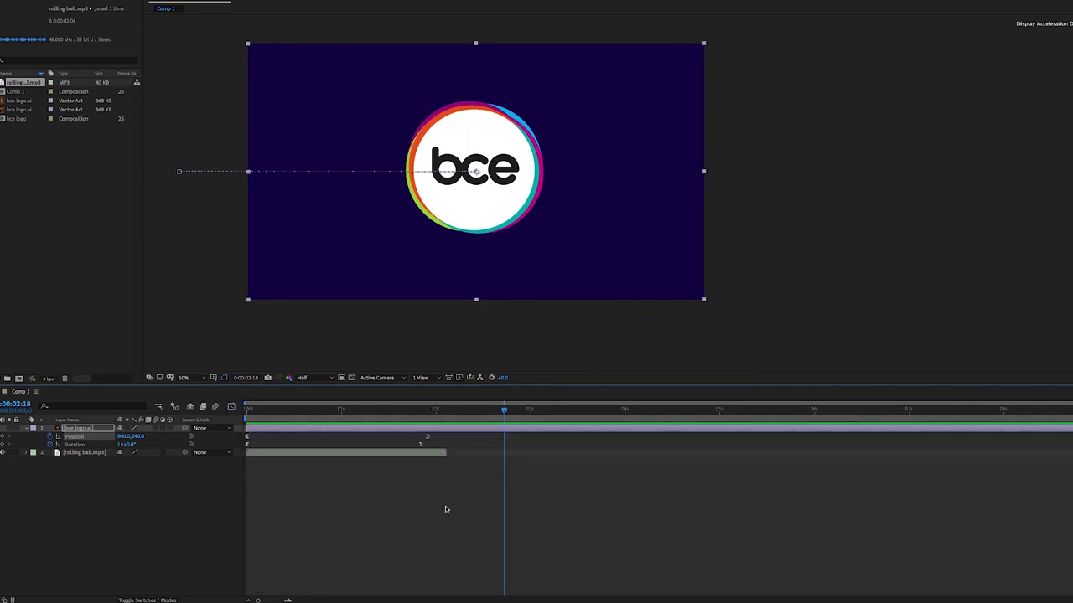
left_click_drag(504, 413, 244, 411)
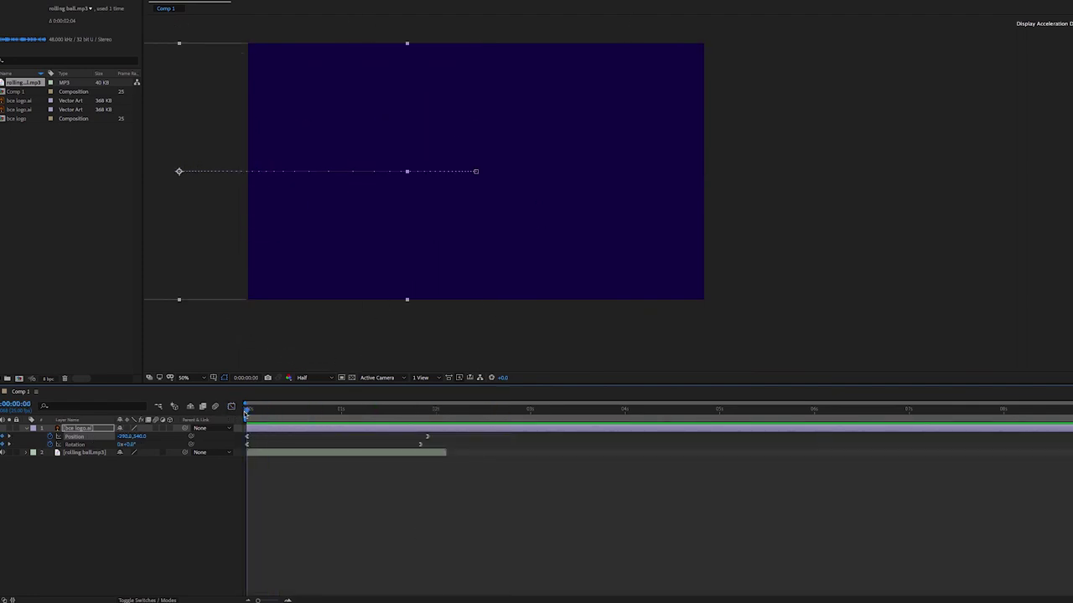
key("space")
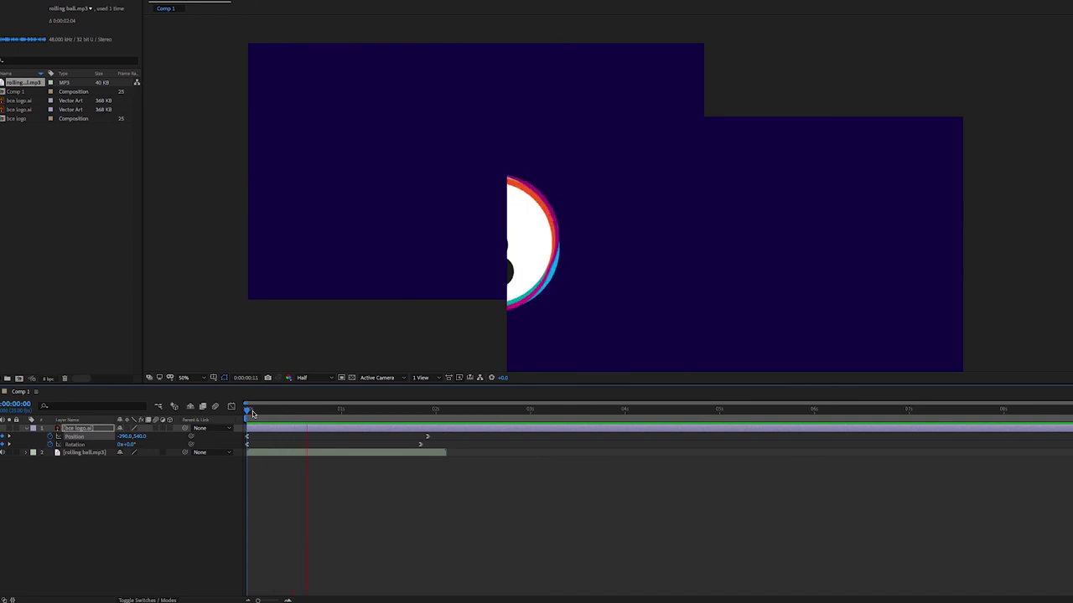
key("space")
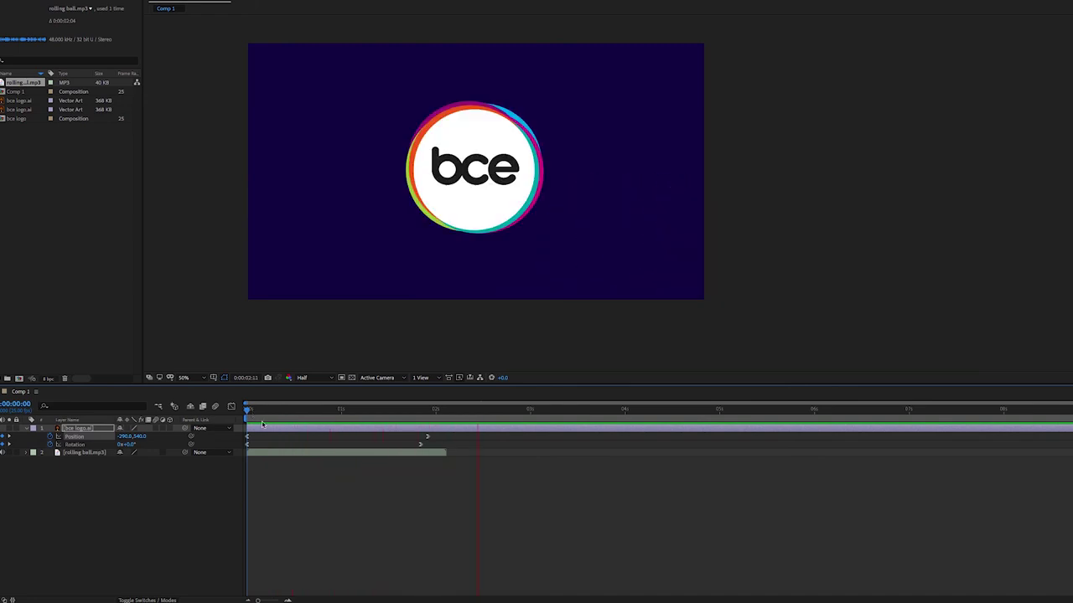
left_click_drag(482, 412, 420, 415)
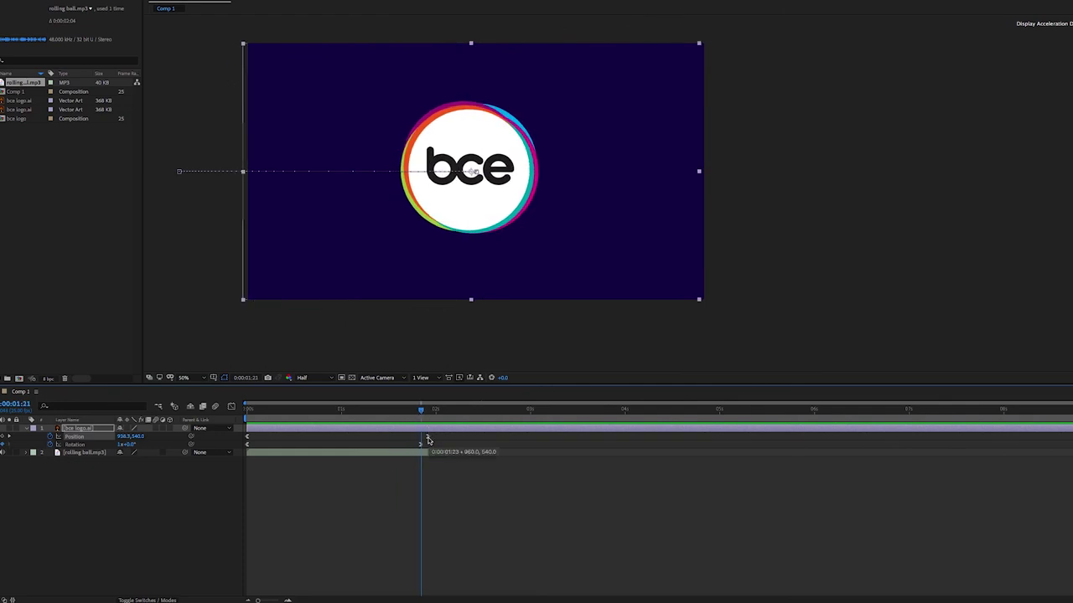
left_click_drag(427, 440, 231, 415)
key("space")
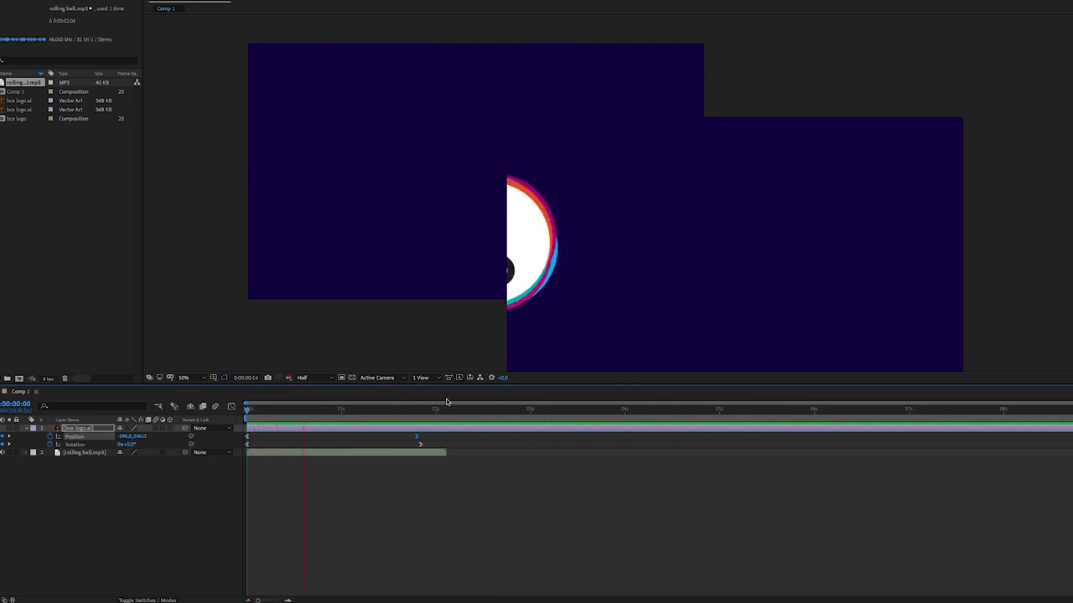